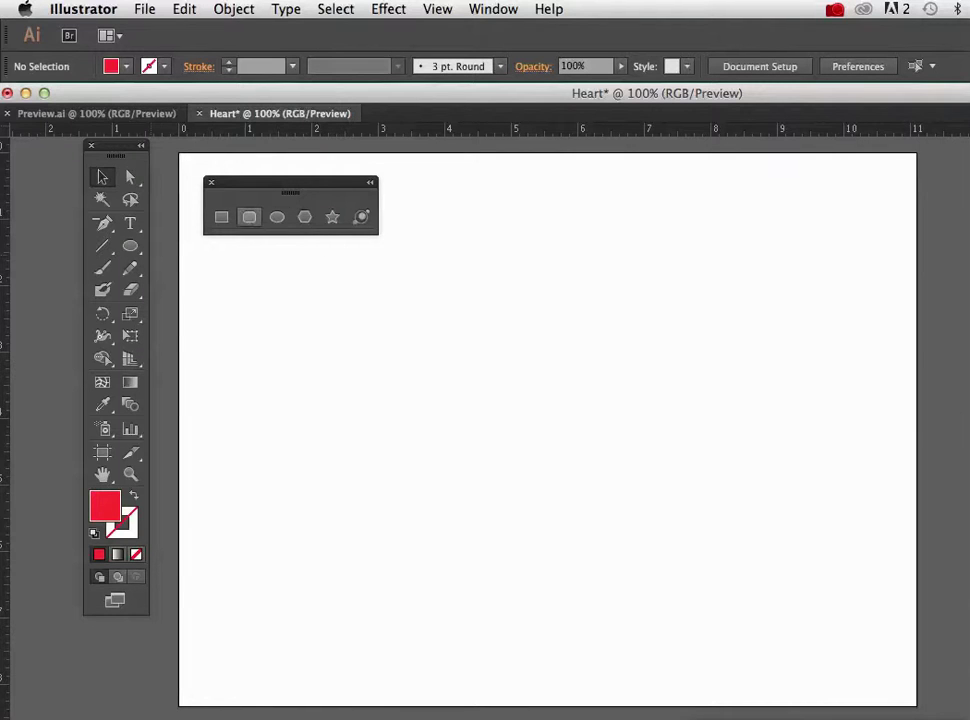
# Draw a red circle about 2.2 in wide and place a horizontally aligned duplicate about 1.5 in to its right, overlapping it.
pyautogui.click(277, 217)
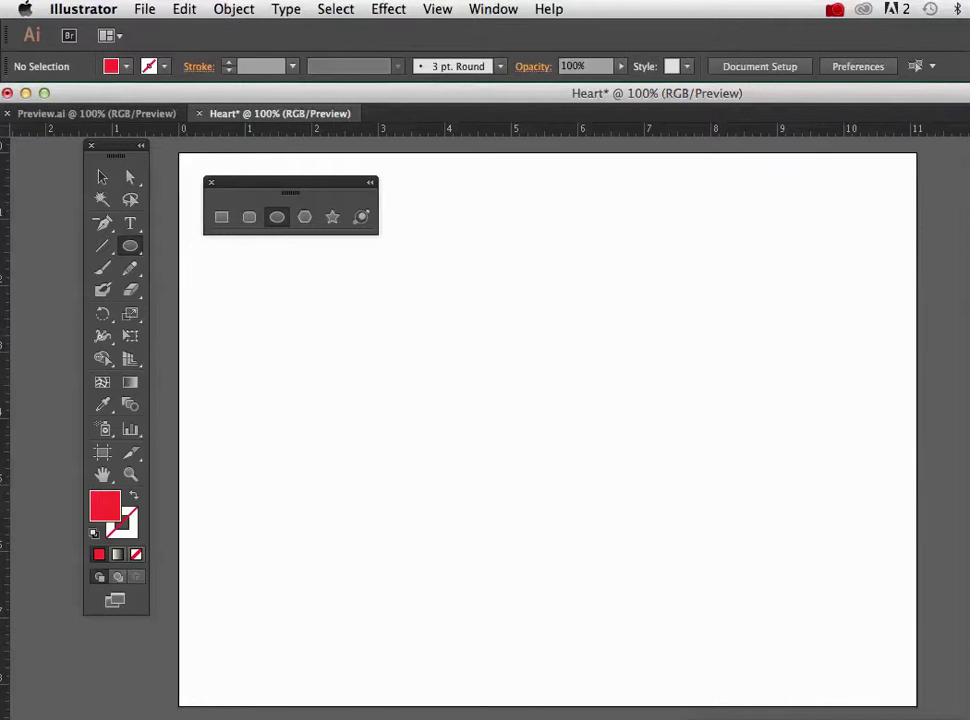
pyautogui.moveTo(265, 334); pyautogui.dragTo(414, 481)
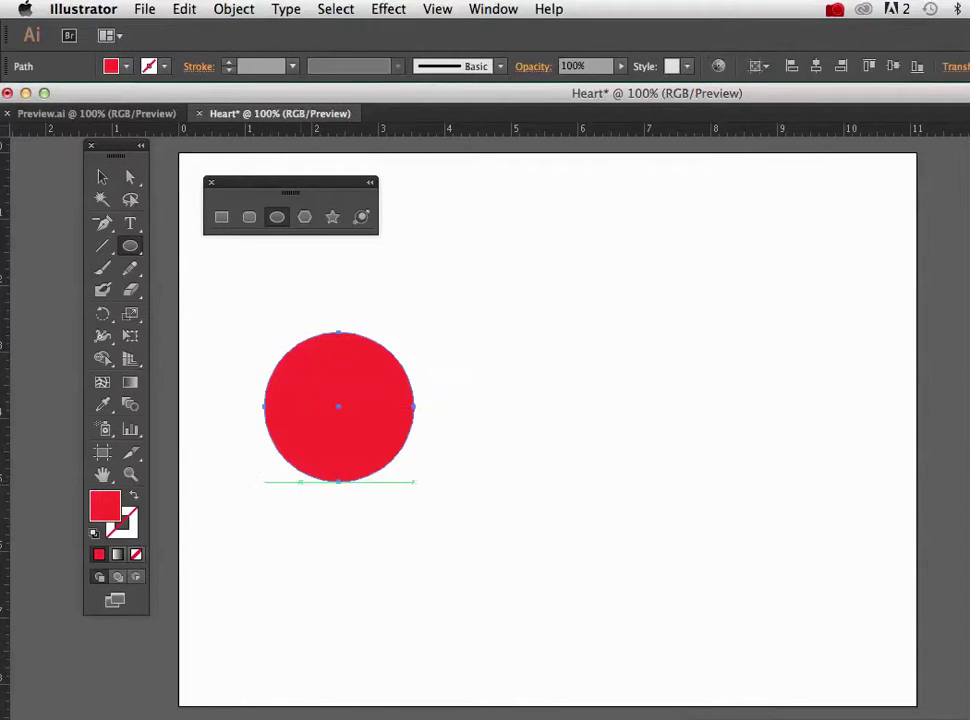
pyautogui.click(102, 177)
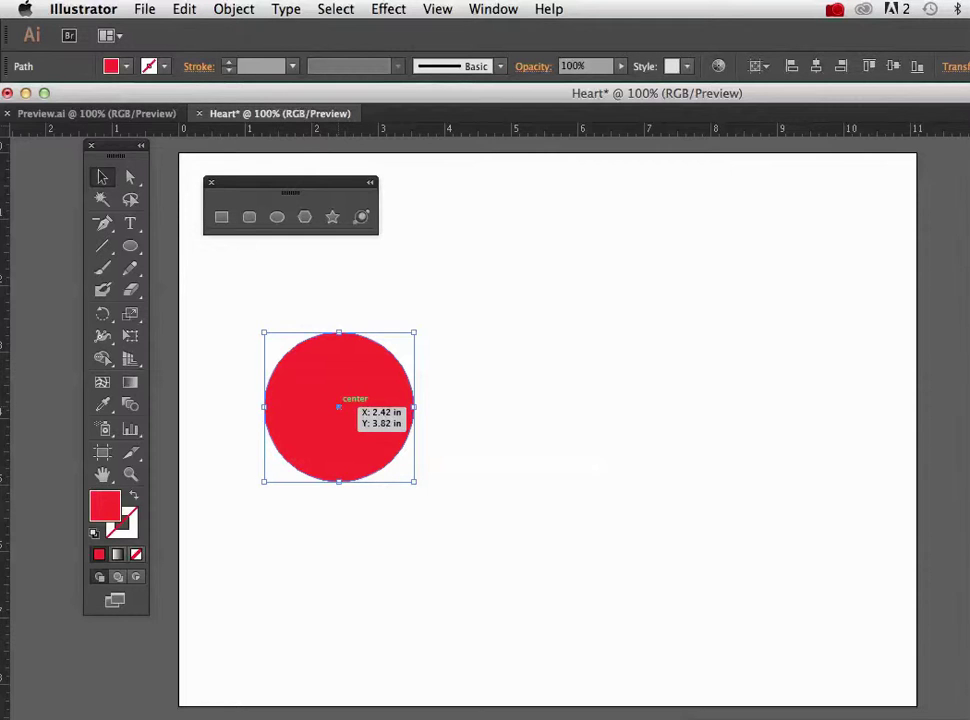
pyautogui.moveTo(339, 406); pyautogui.dragTo(437, 406)
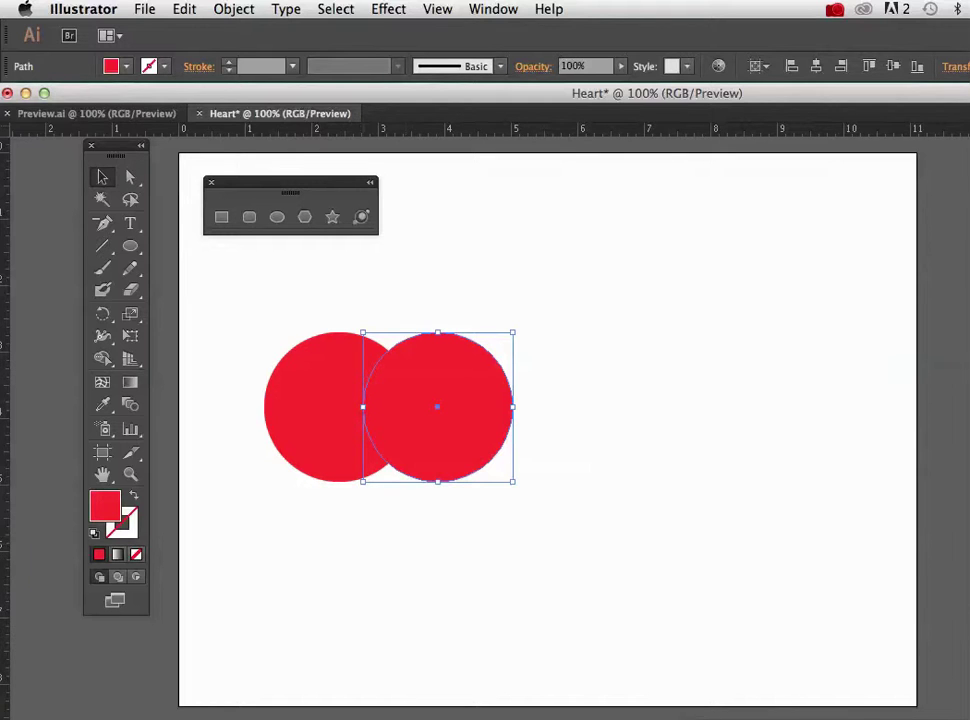
# Unite the two overlapping circles into a single shape with Pathfinder and expand the result.
pyautogui.keyDown('shift'); pyautogui.click(303, 468); pyautogui.keyUp('shift')
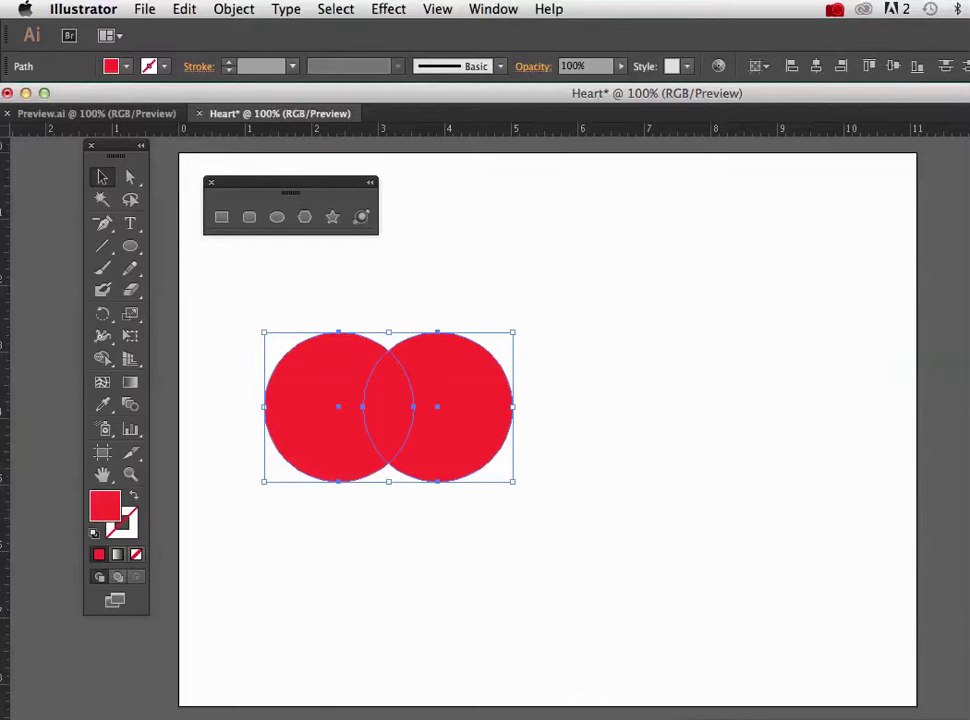
pyautogui.click(493, 9)
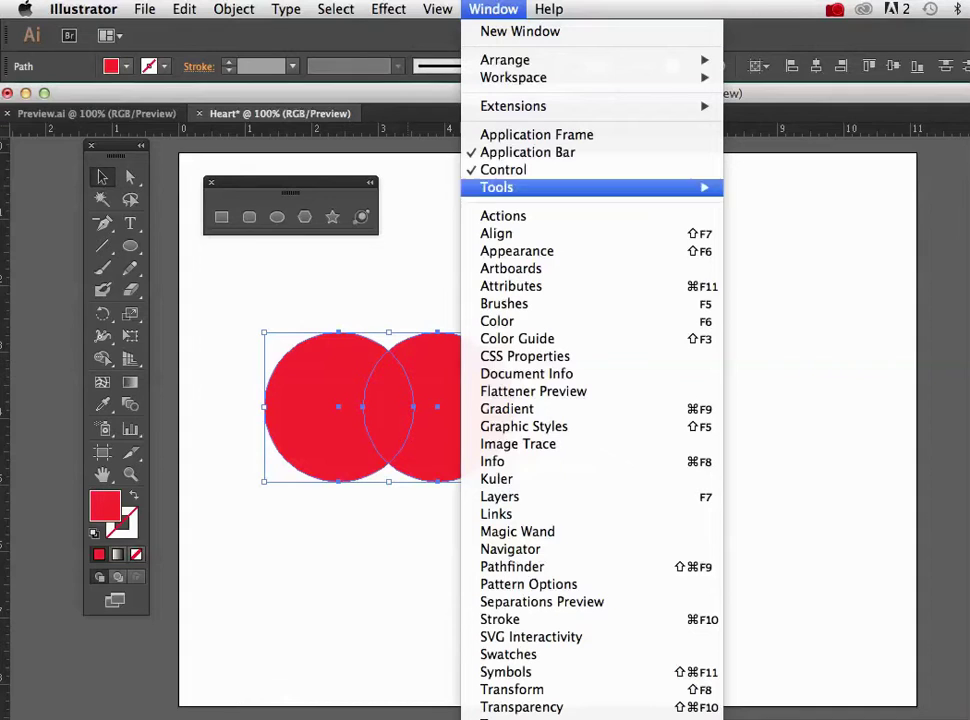
pyautogui.click(512, 566)
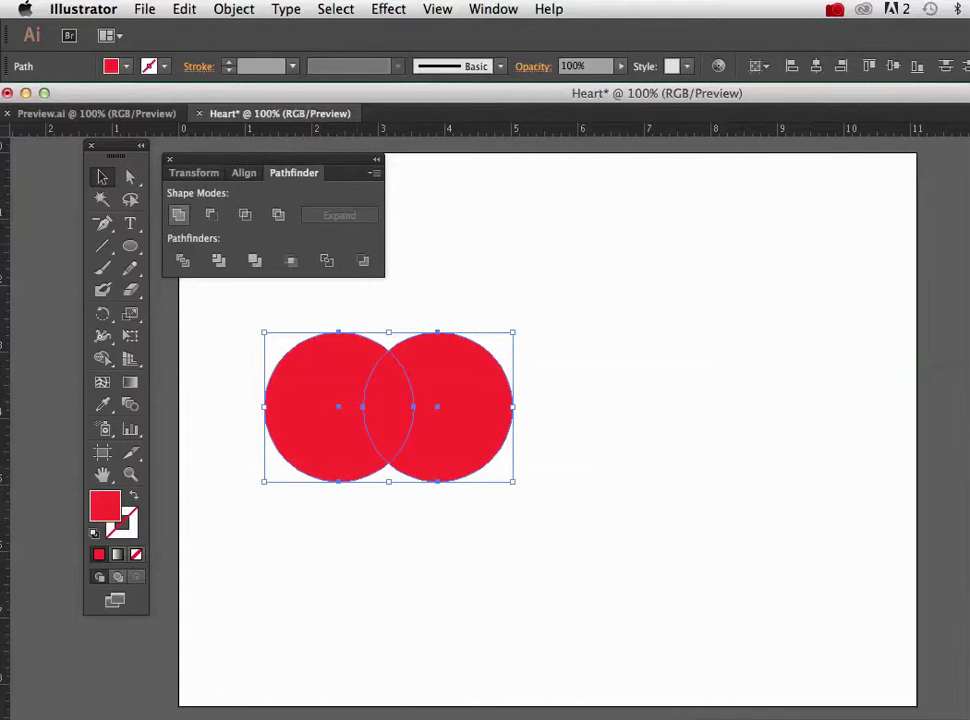
pyautogui.click(178, 214)
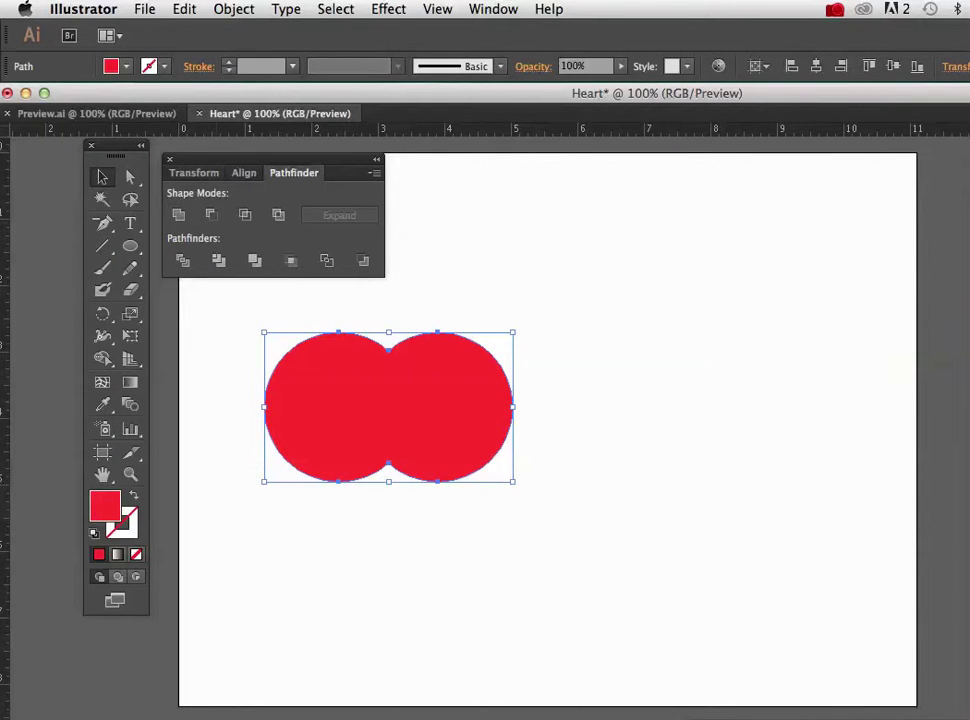
pyautogui.click(234, 9)
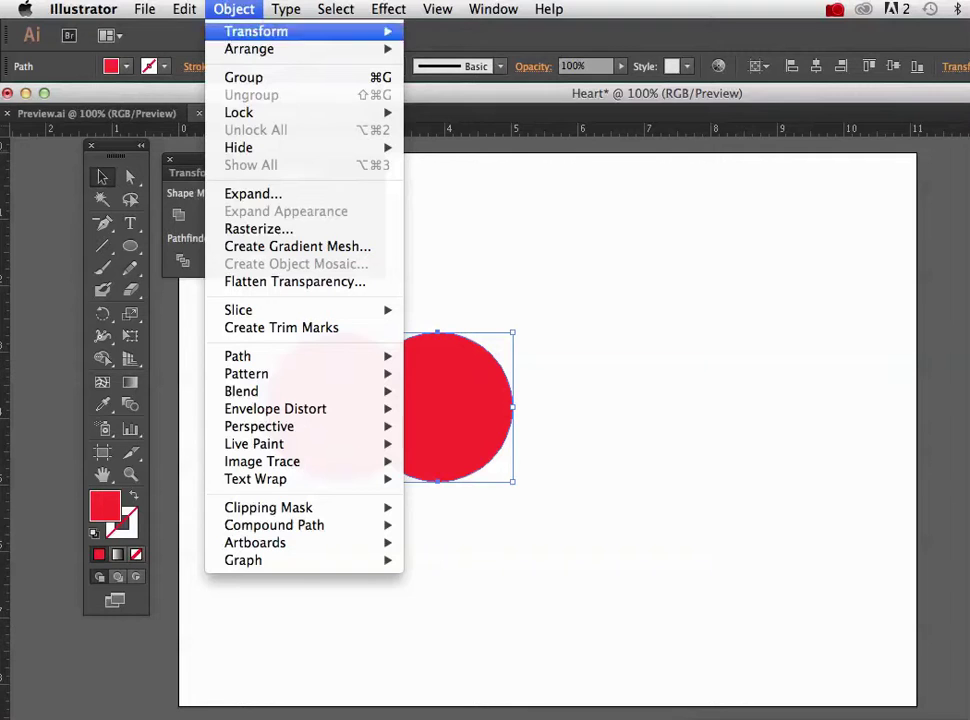
pyautogui.click(253, 194)
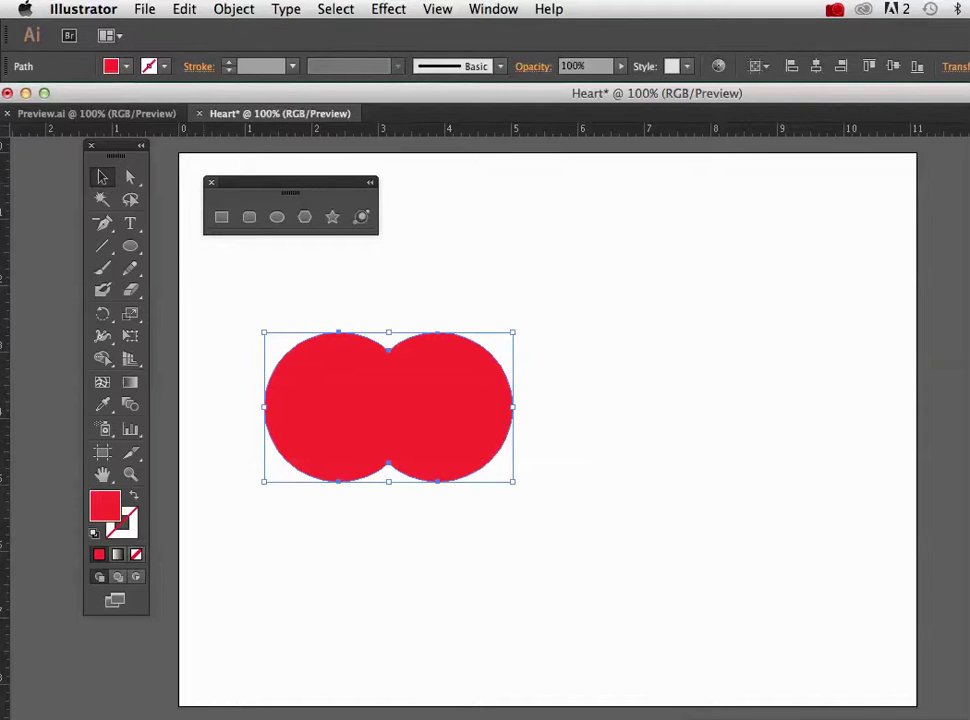
# Move the merged shape higher on the artboard and pull its lower middle anchor point straight down to about Y 4.8 in.
pyautogui.click(211, 182)
pyautogui.moveTo(395, 392); pyautogui.dragTo(380, 275)
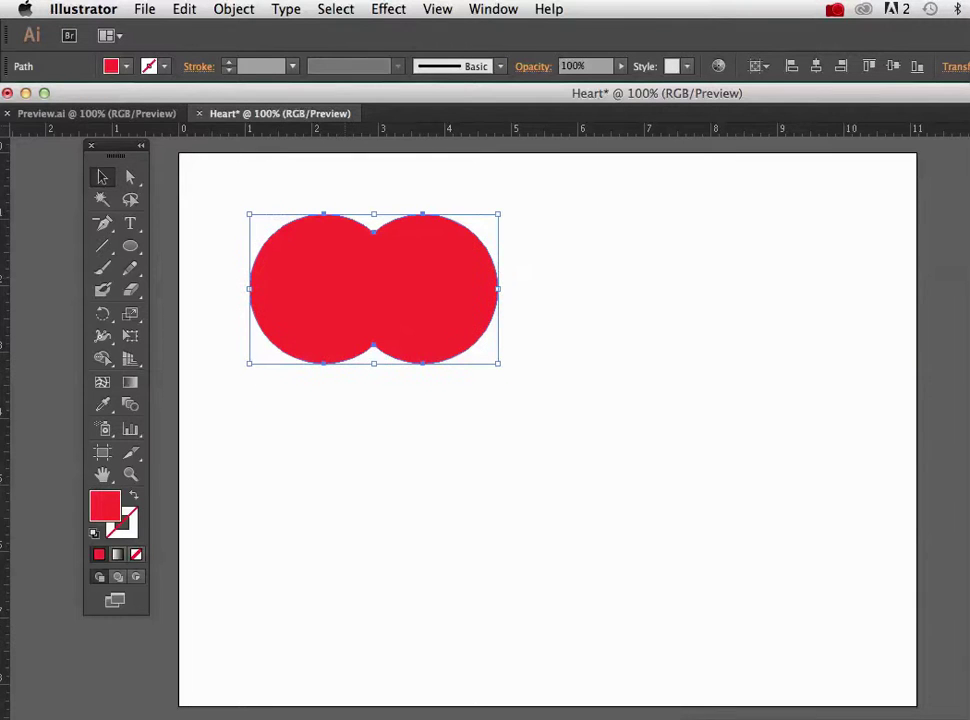
pyautogui.click(130, 177)
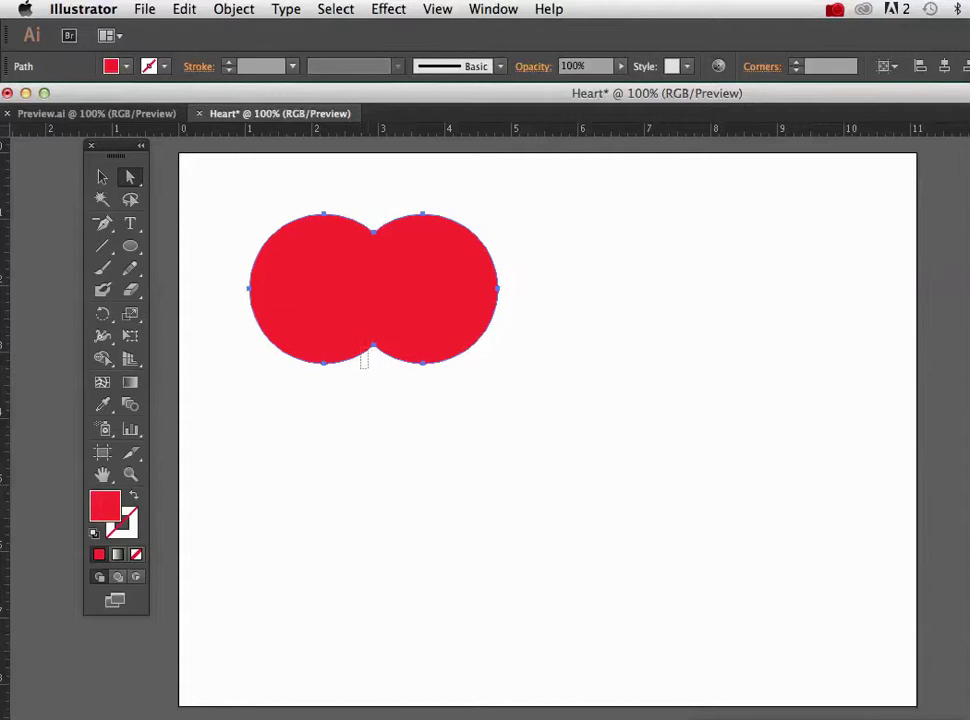
pyautogui.click(372, 349)
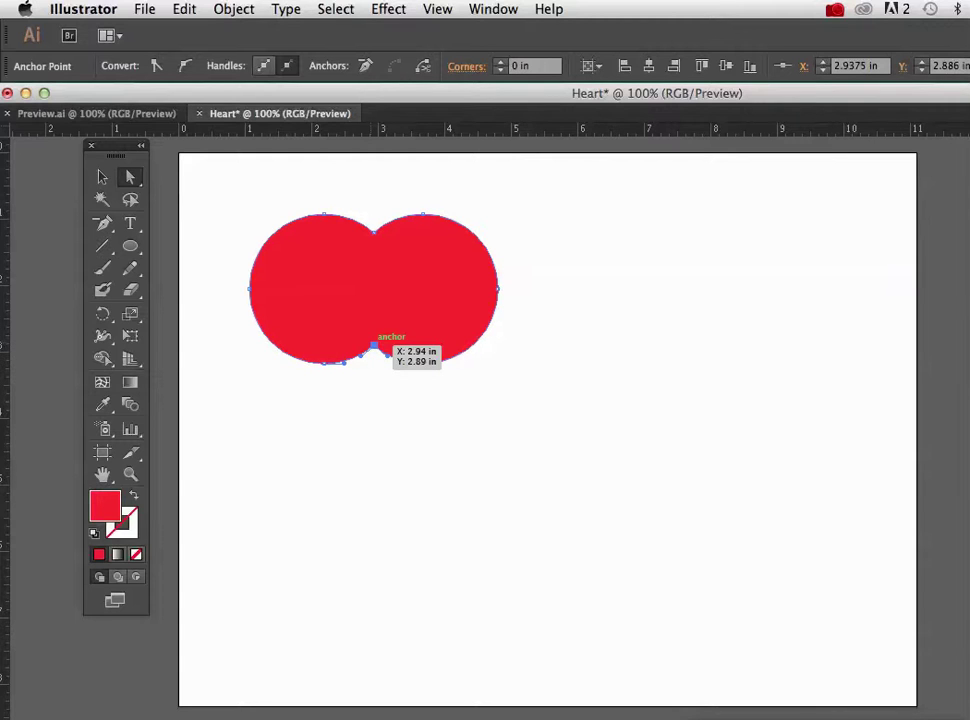
pyautogui.moveTo(373, 346); pyautogui.dragTo(373, 474)
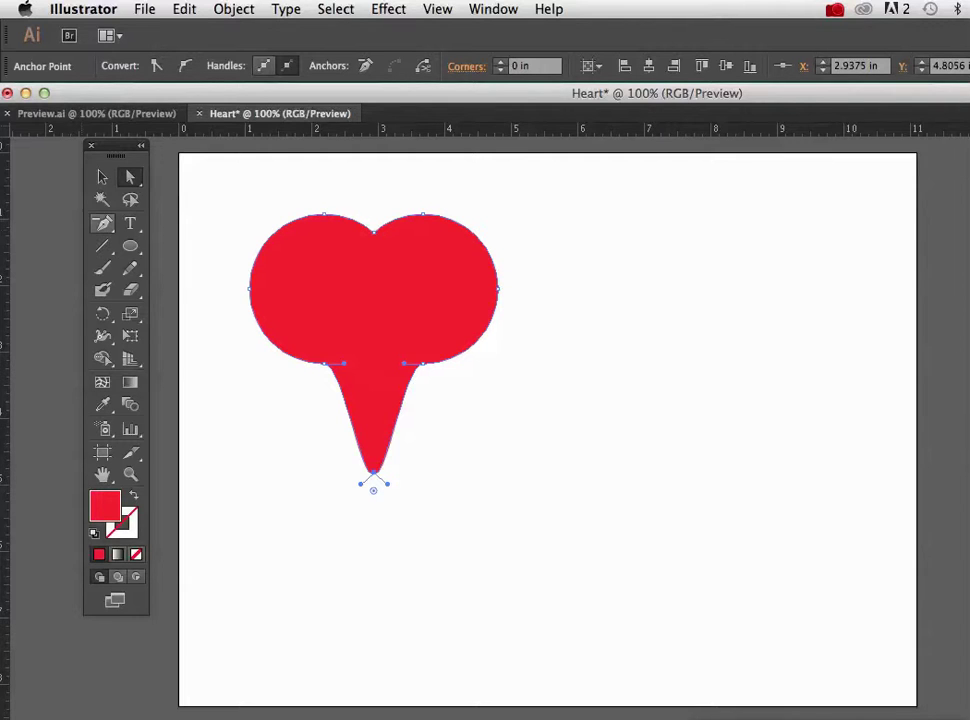
# Convert the shape's bottom tip anchor to a sharp corner with the Anchor Point tool.
pyautogui.click(103, 224)
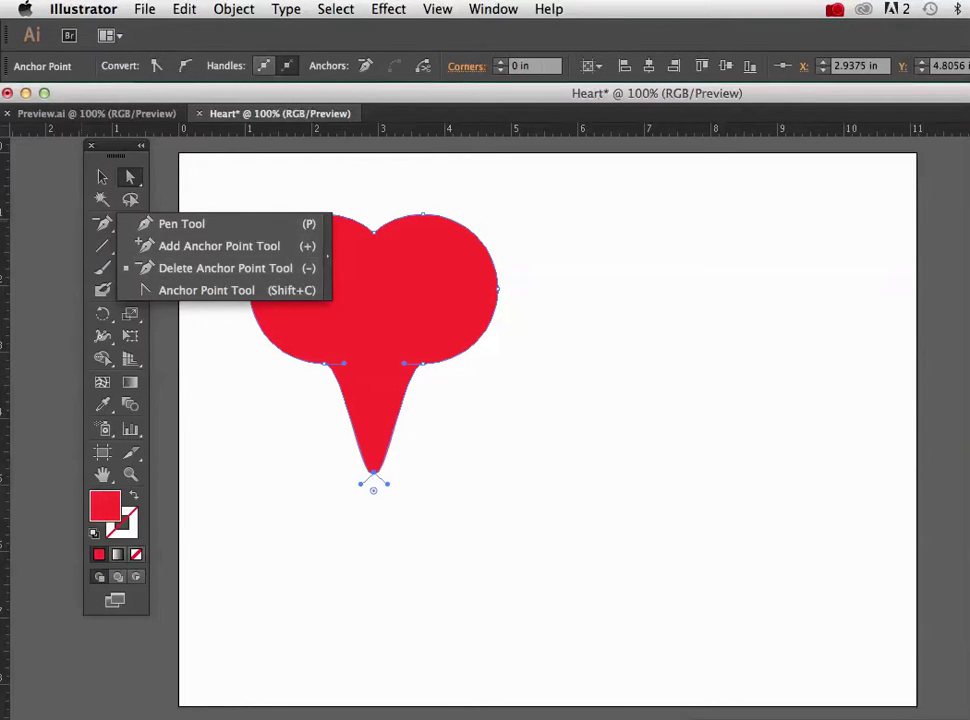
pyautogui.click(327, 256)
pyautogui.moveTo(171, 241); pyautogui.dragTo(376, 144)
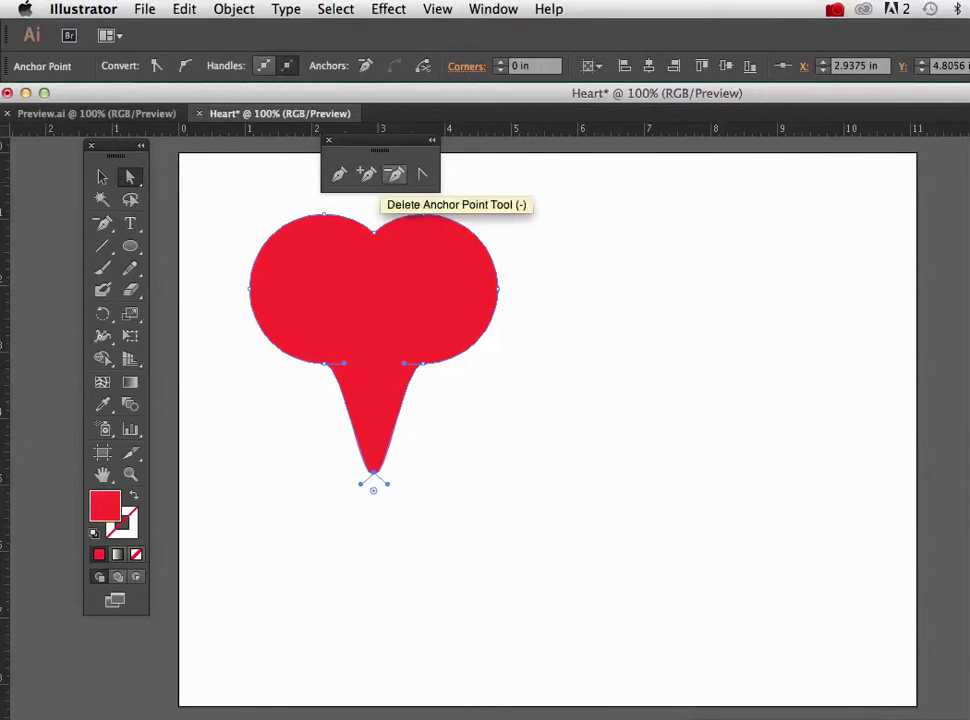
pyautogui.moveTo(380, 148); pyautogui.dragTo(581, 190)
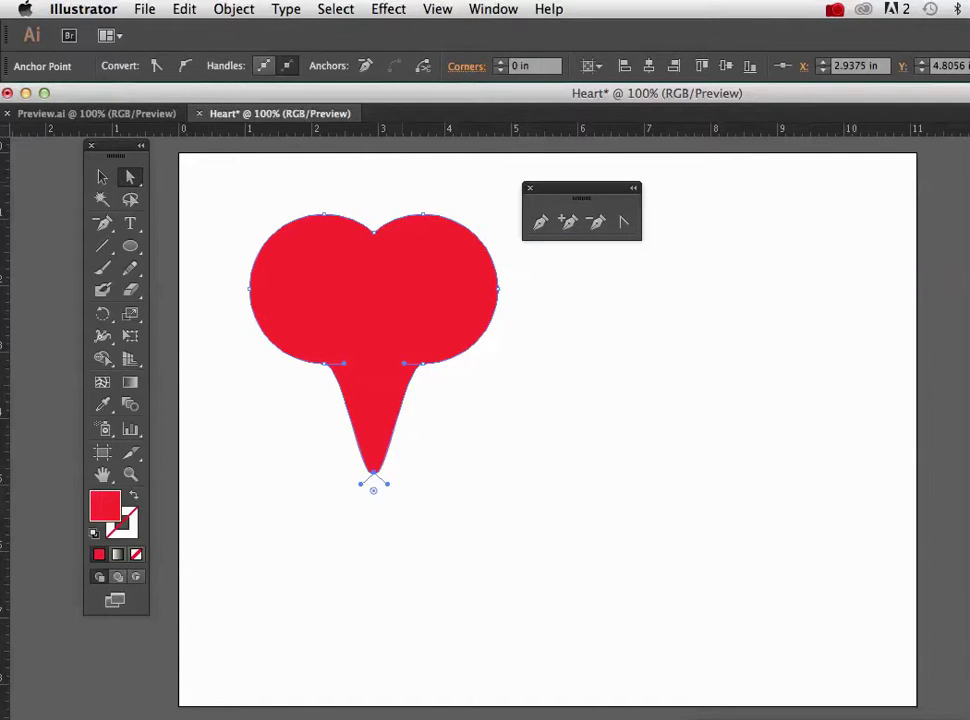
pyautogui.click(624, 222)
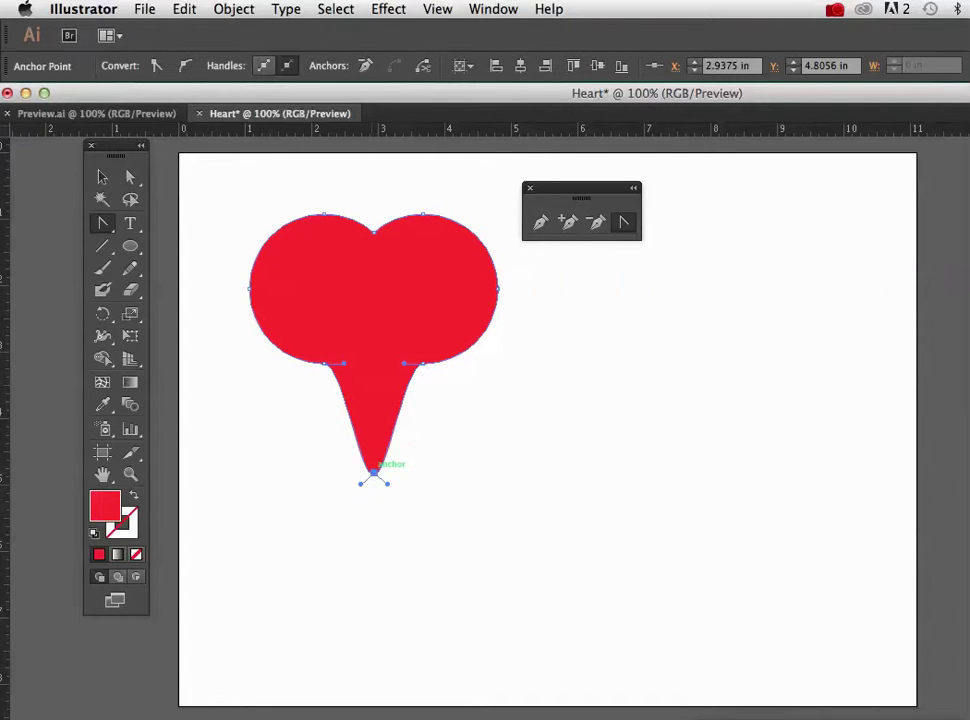
pyautogui.click(373, 470)
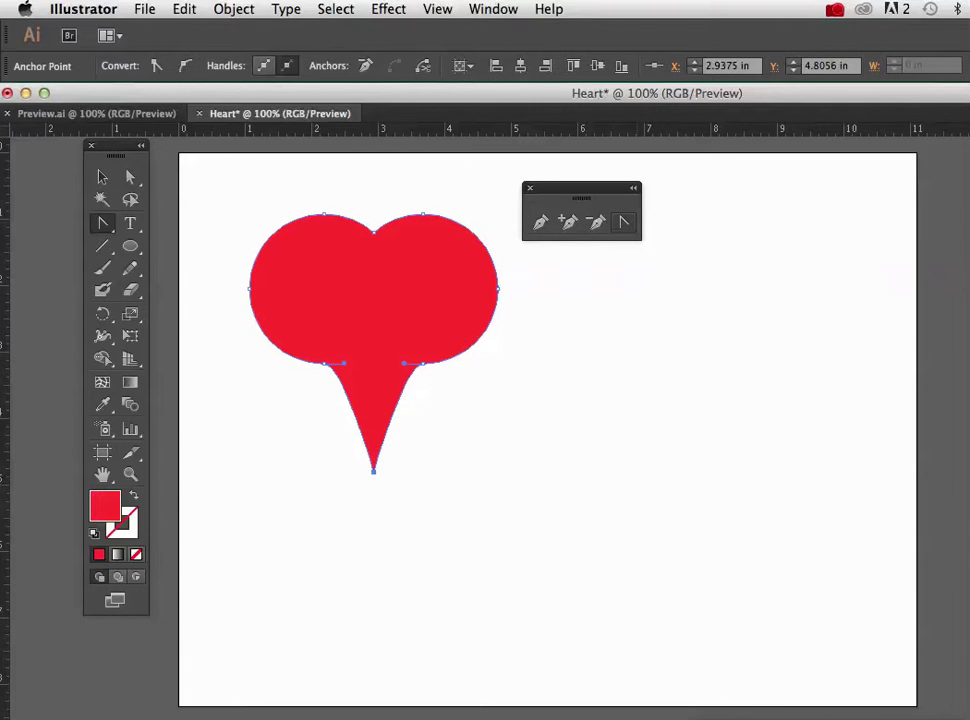
# Delete the two anchor points beneath the left and right lobes to form the heart's sides.
pyautogui.click(596, 222)
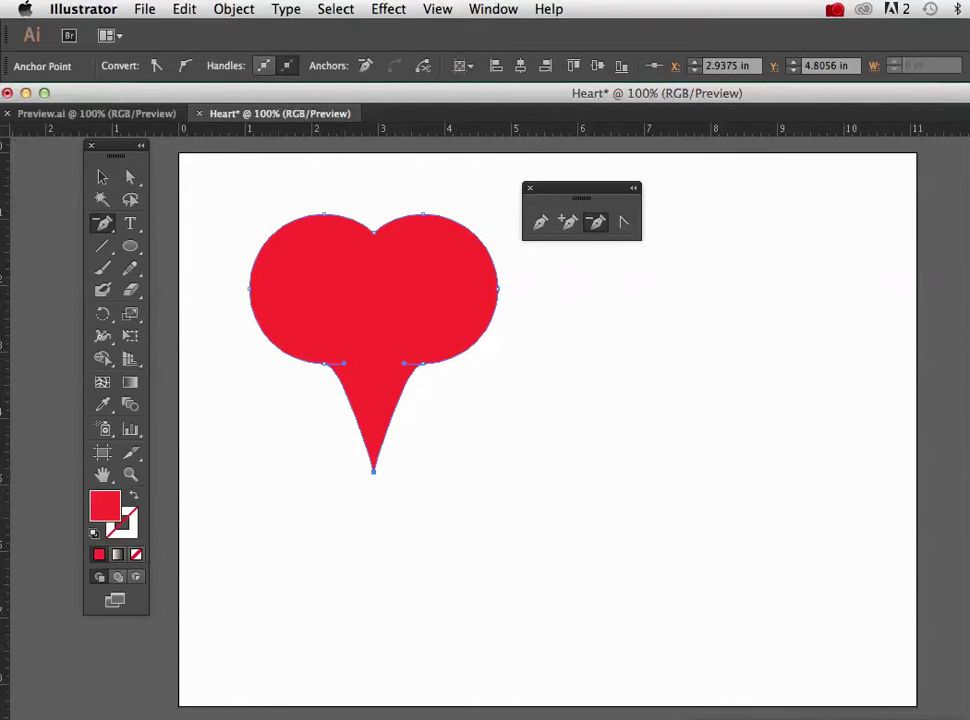
pyautogui.click(324, 363)
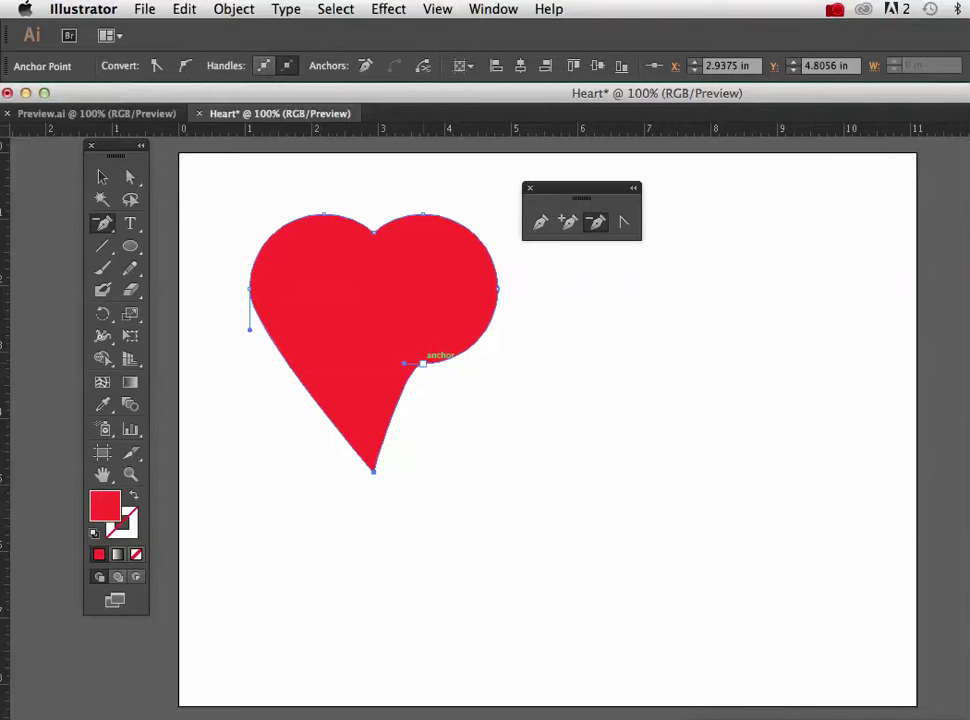
pyautogui.click(422, 363)
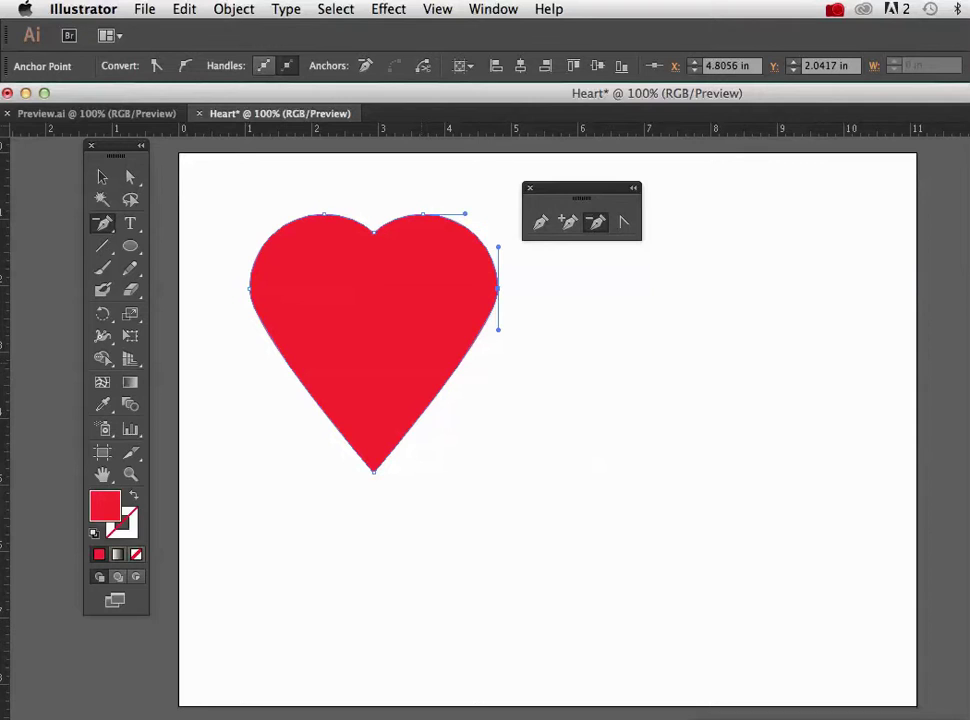
pyautogui.click(530, 188)
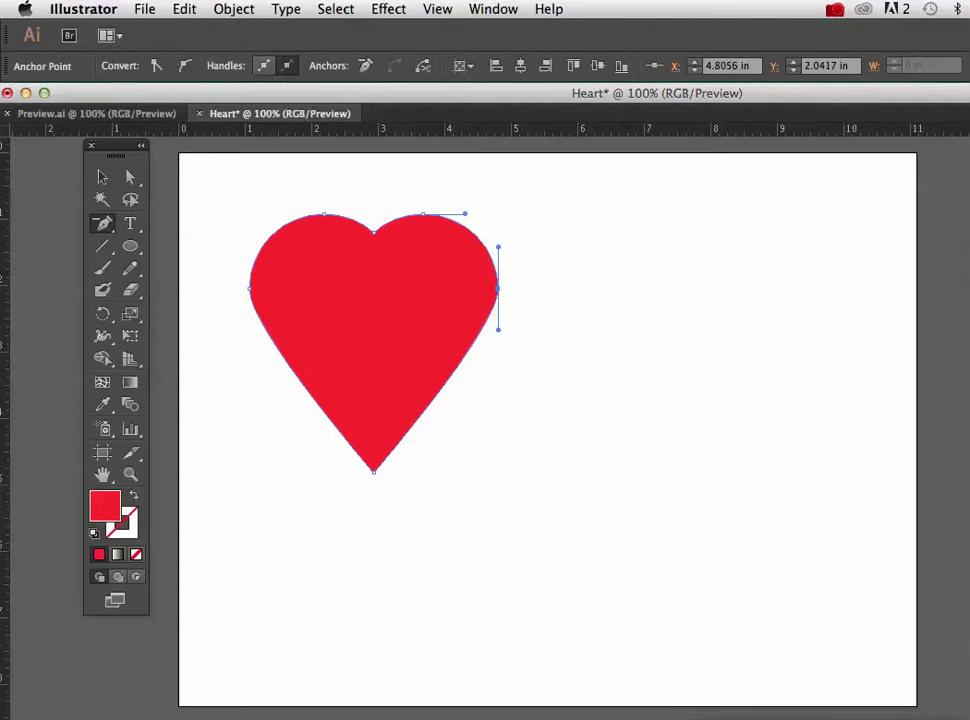
# Add a horizontal guide at about Y 3.2 in and extend the left side anchor's lower handle straight down to it.
pyautogui.moveTo(470, 128); pyautogui.dragTo(470, 369)
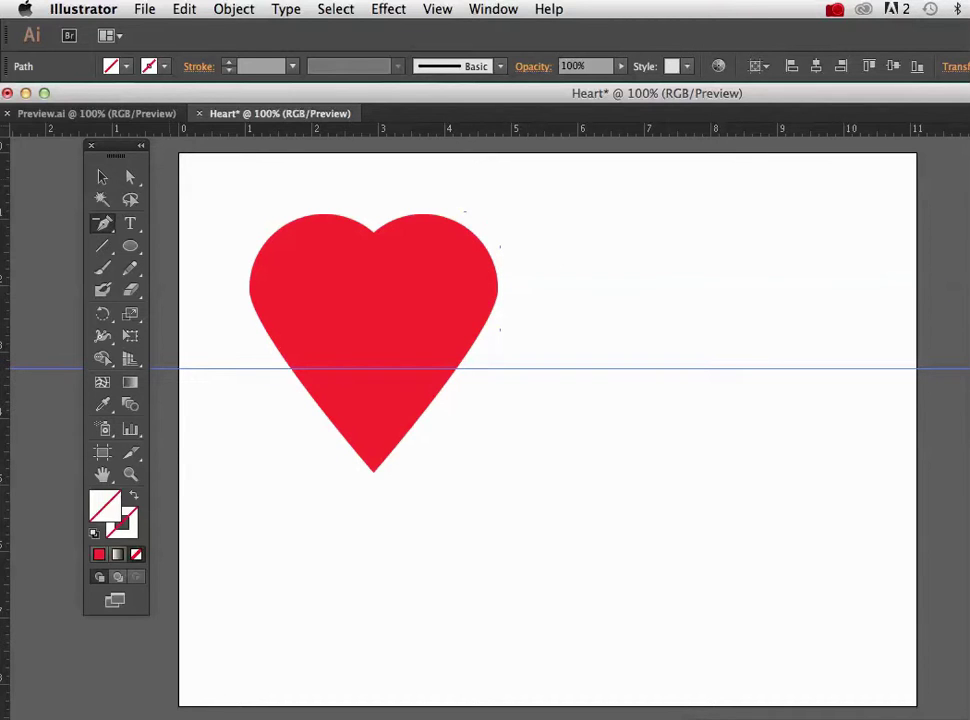
pyautogui.press('a')
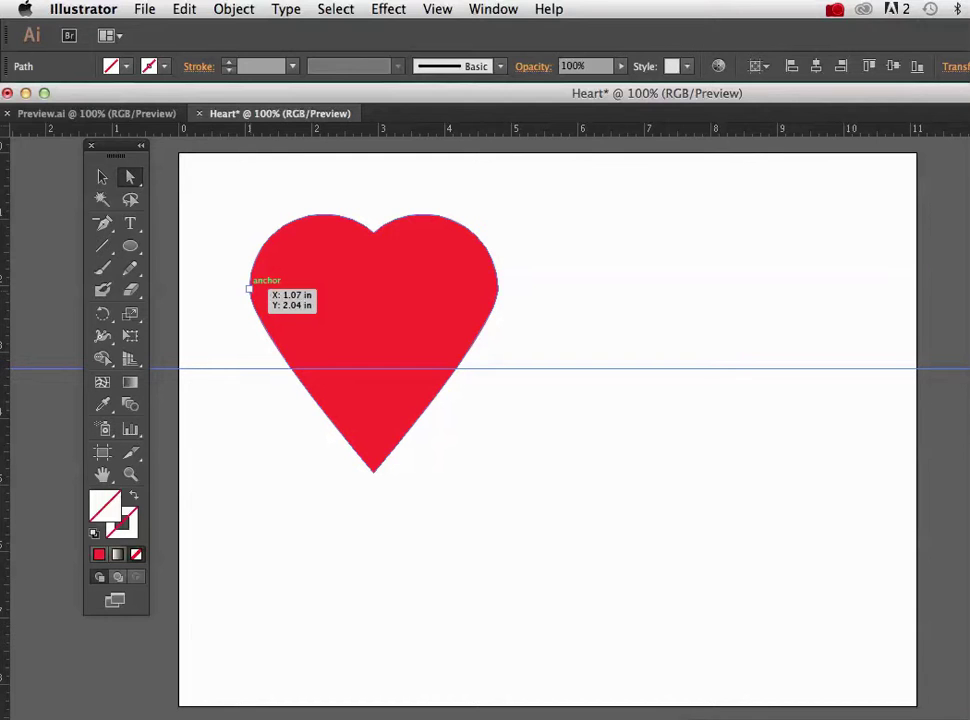
pyautogui.click(249, 289)
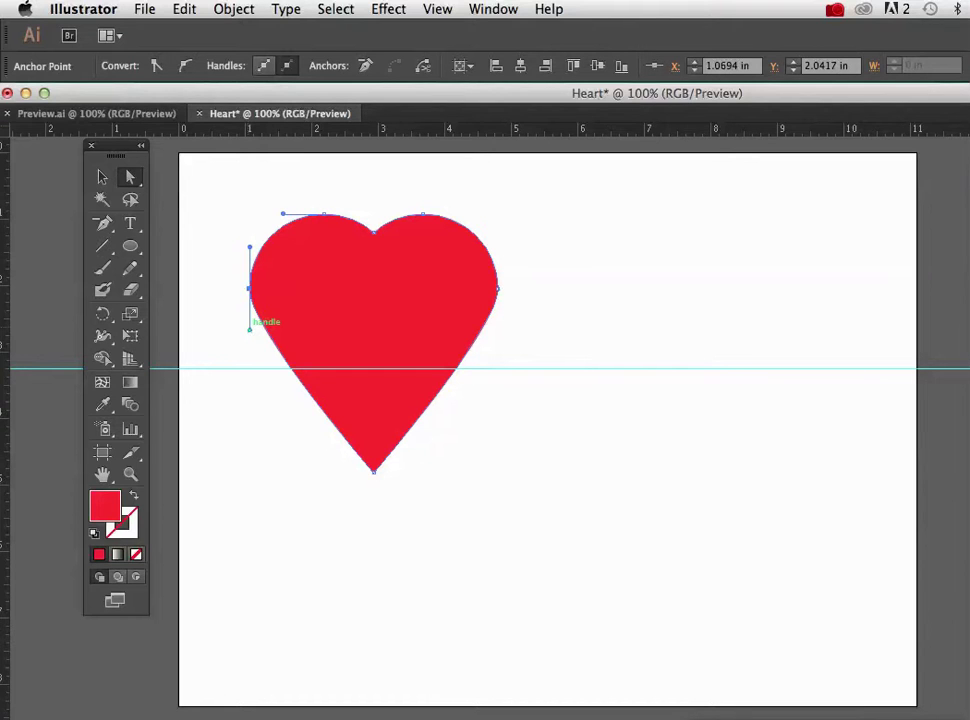
pyautogui.moveTo(249, 328); pyautogui.dragTo(249, 367)
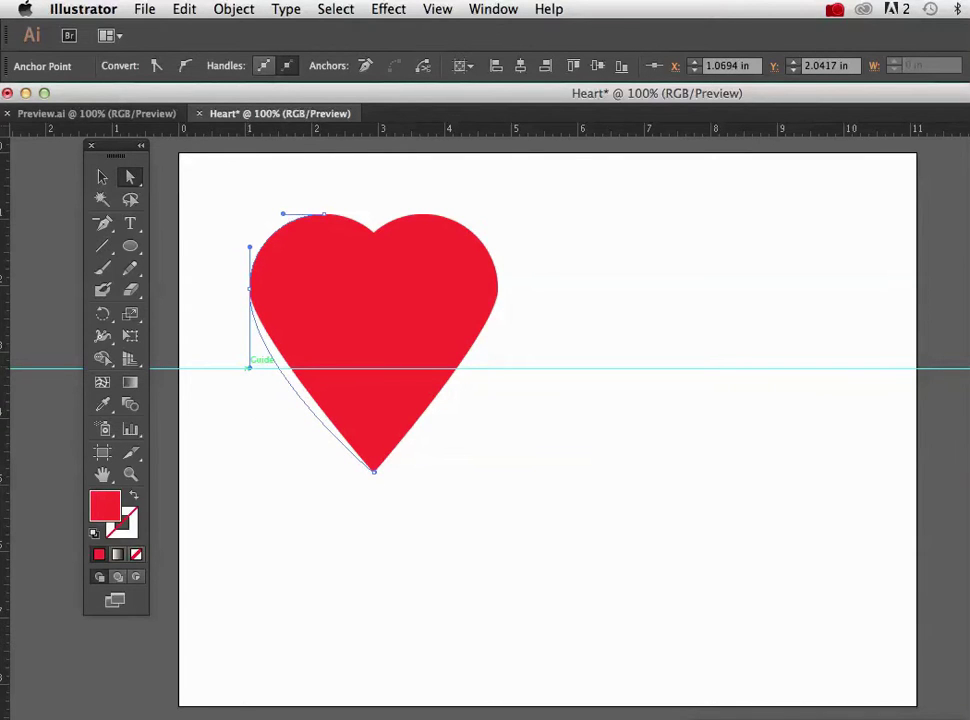
pyautogui.moveTo(249, 367); pyautogui.dragTo(249, 367)
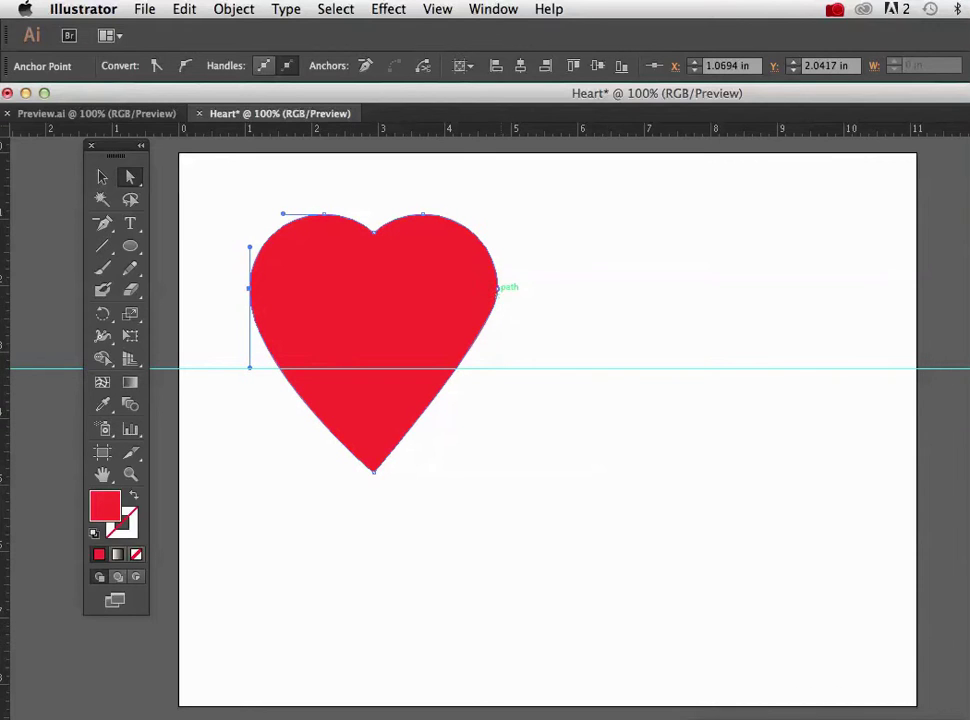
# Extend the right side anchor's lower handle down to the guide, and move the guide below the heart to about Y 6.4 in.
pyautogui.click(498, 288)
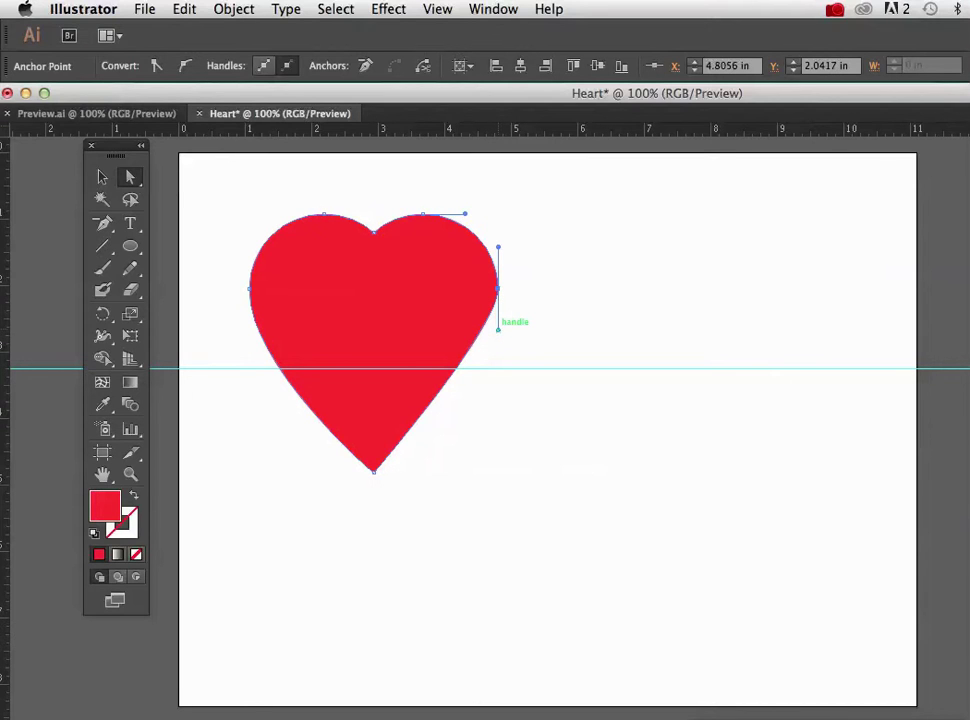
pyautogui.moveTo(498, 329); pyautogui.dragTo(498, 368)
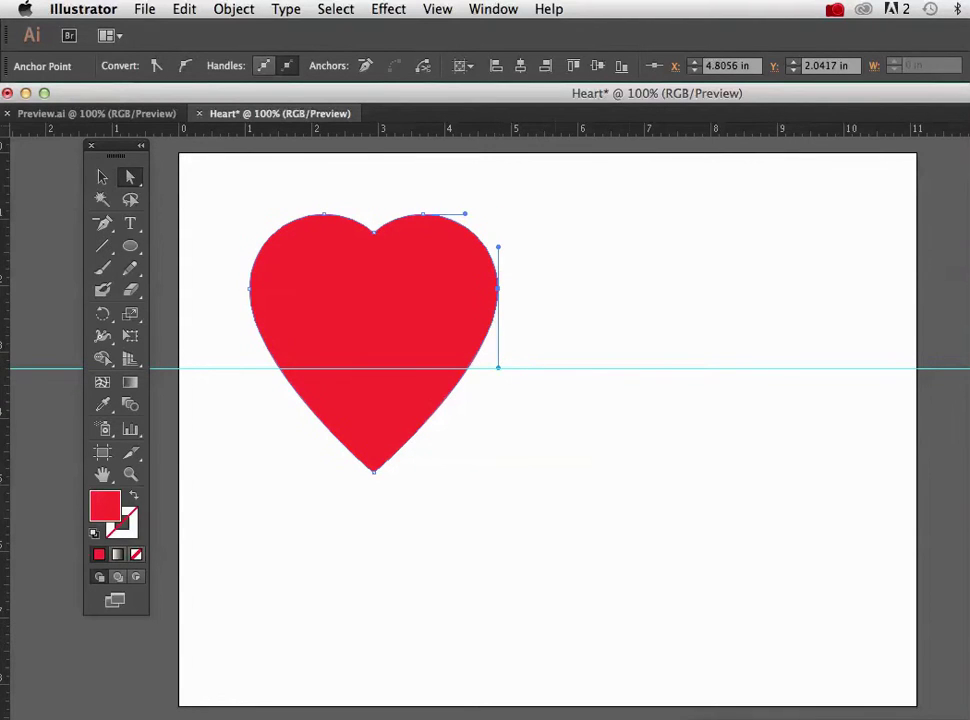
pyautogui.moveTo(685, 368); pyautogui.dragTo(698, 581)
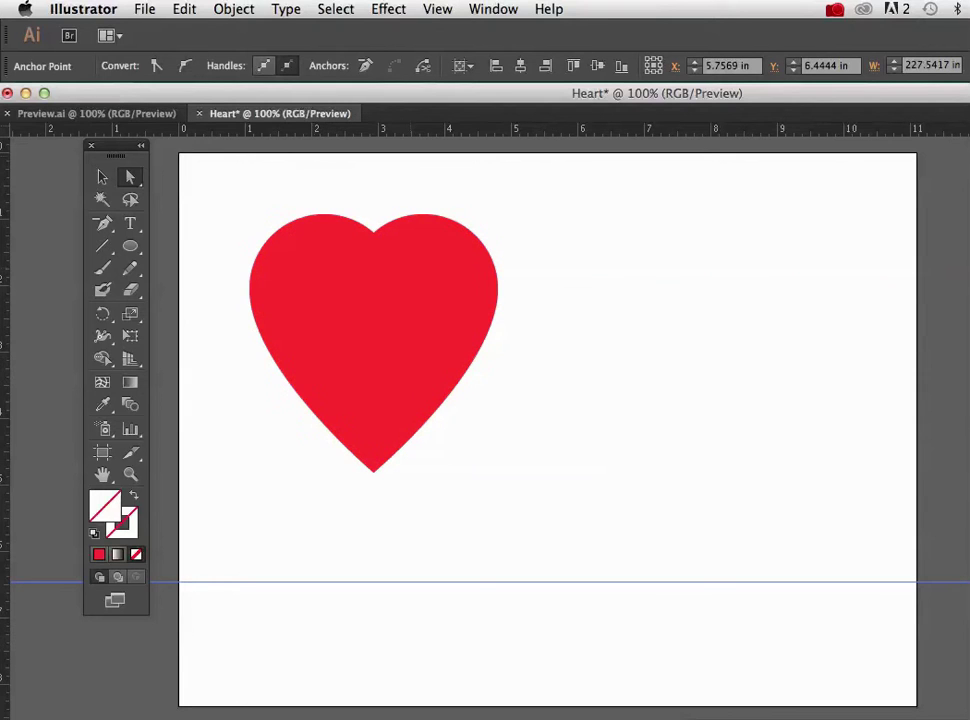
# Select the whole heart and start the 3D Extrude & Bevel effect on it with the preview turned on.
pyautogui.press('v')
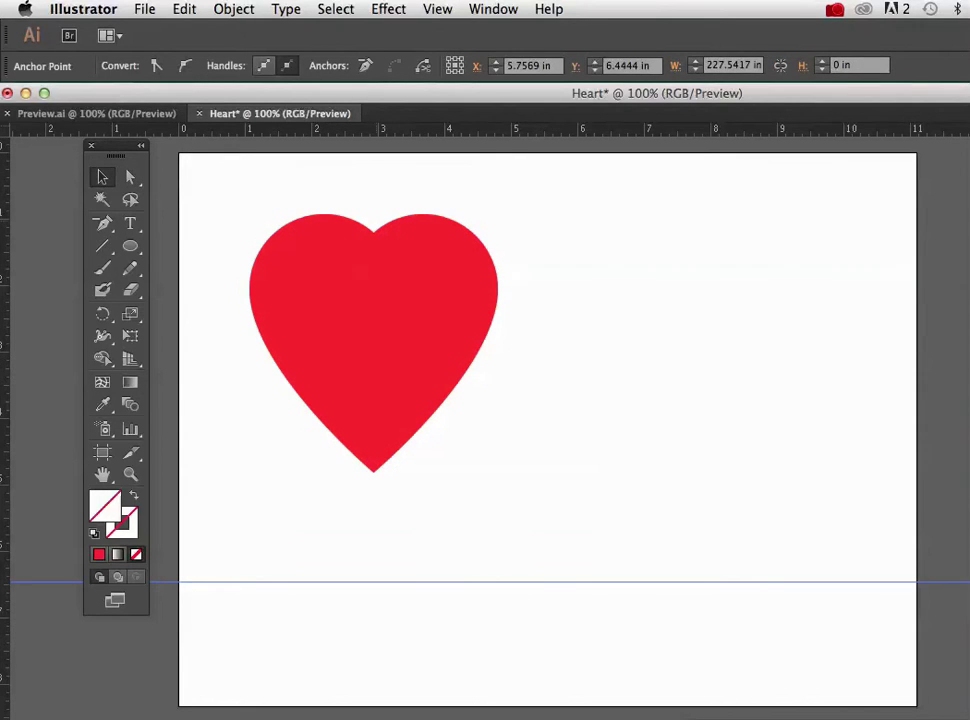
pyautogui.click(375, 226)
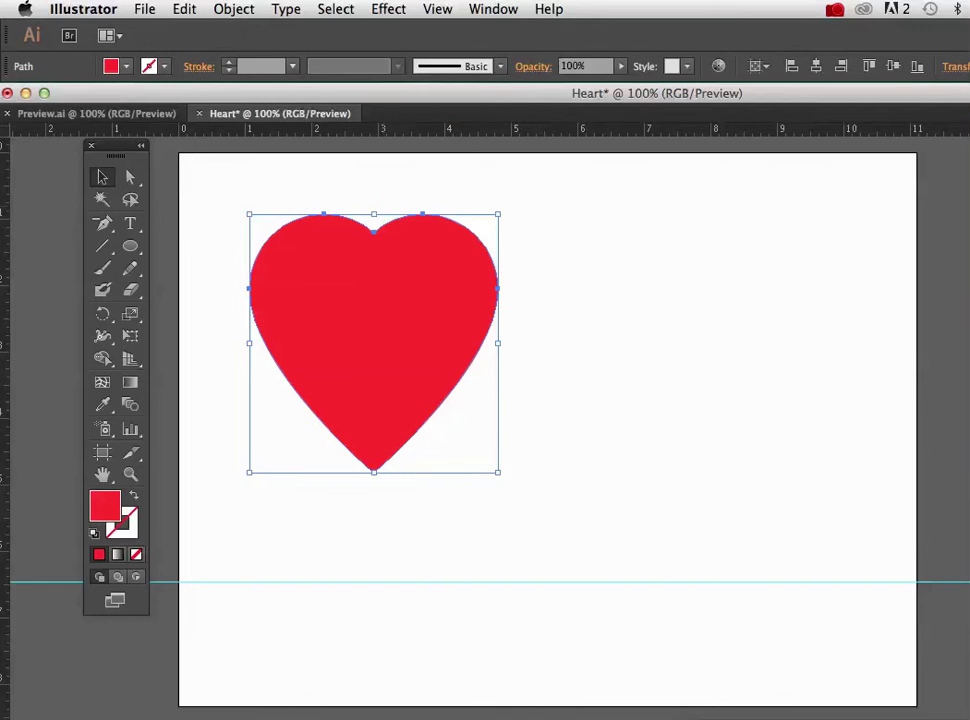
pyautogui.click(388, 9)
pyautogui.moveTo(402, 123)
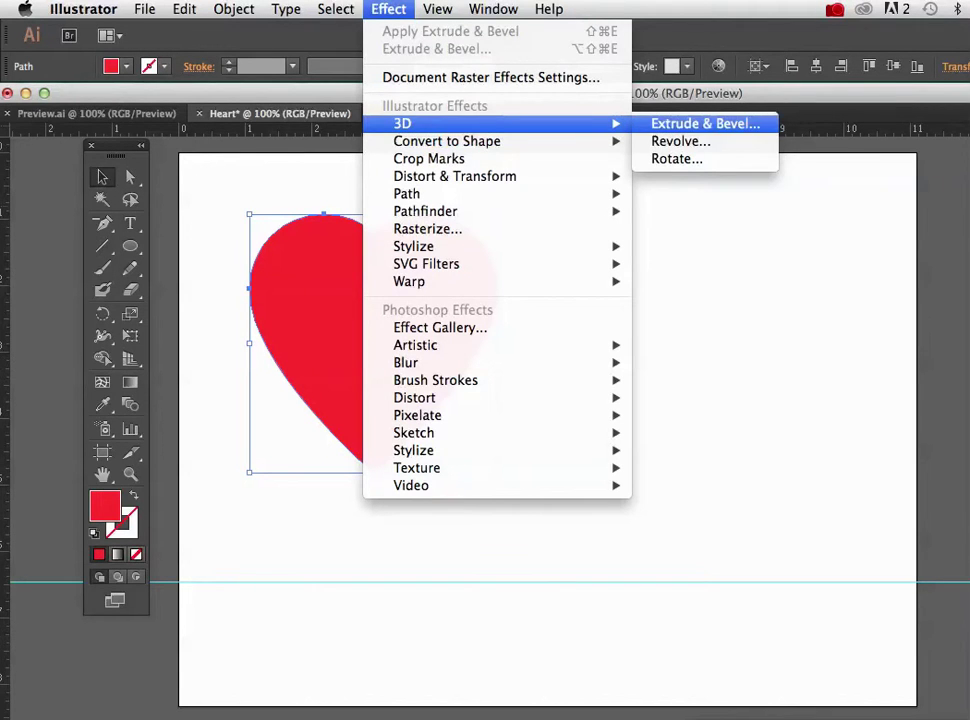
pyautogui.click(705, 123)
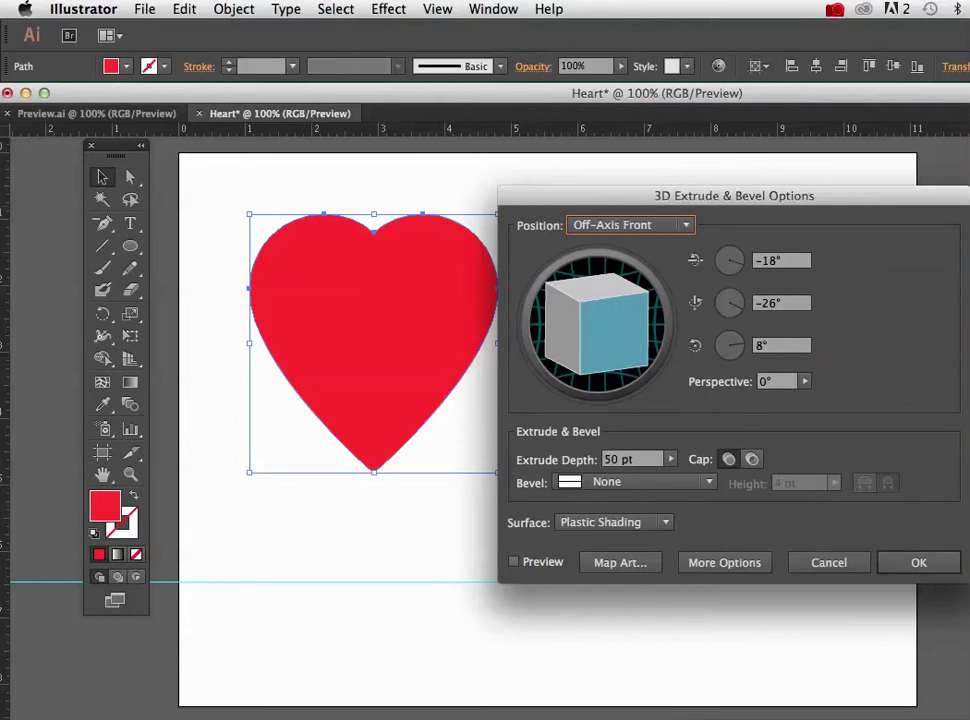
pyautogui.click(514, 562)
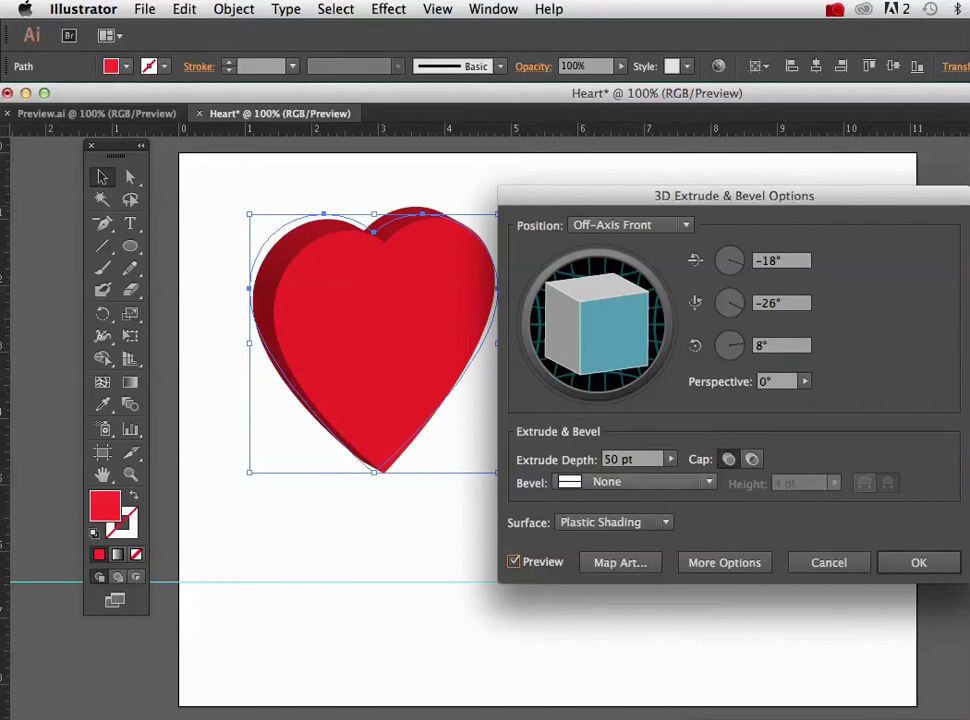
# Give the heart's extrusion a Classic bevel, rotate it freehand to about -11°, -32° and 6°, and apply the effect.
pyautogui.click(640, 482)
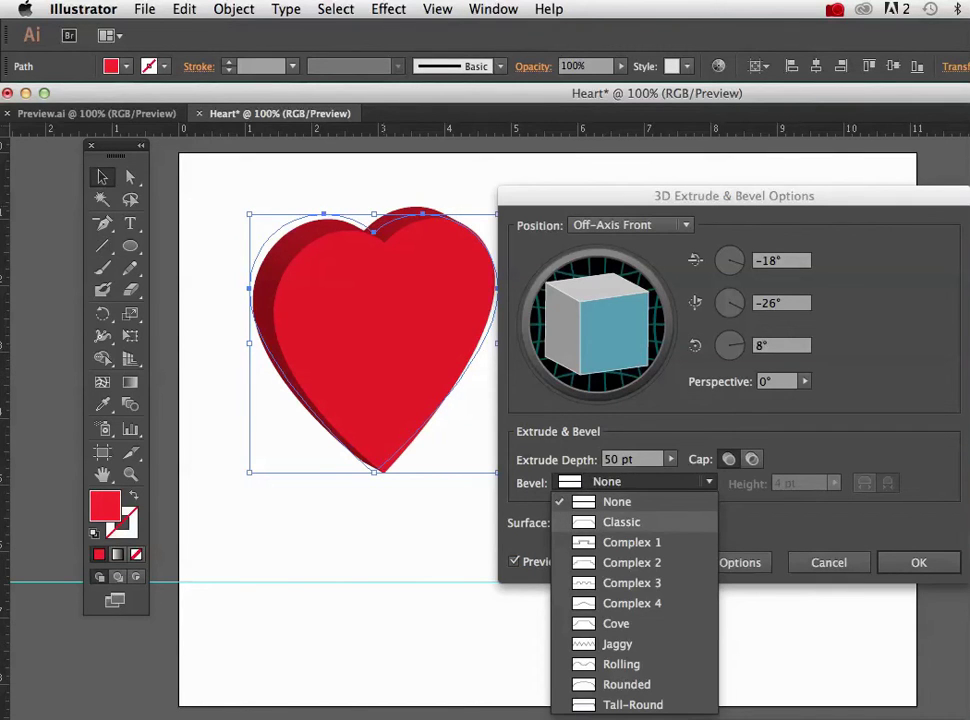
pyautogui.click(621, 521)
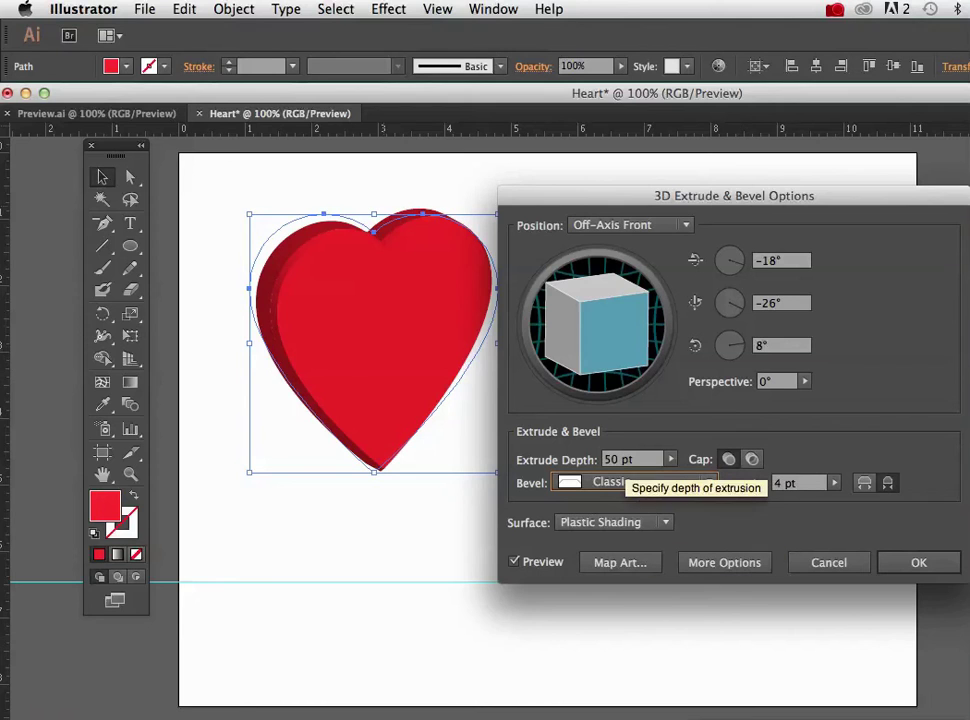
pyautogui.moveTo(604, 325); pyautogui.dragTo(603, 312)
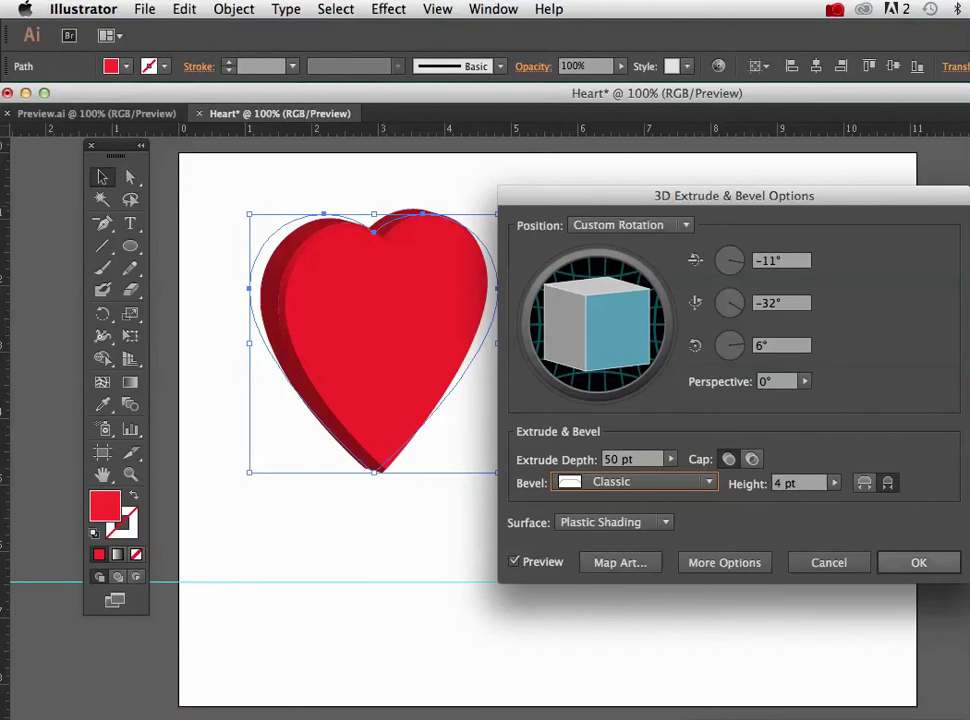
pyautogui.press('Return')
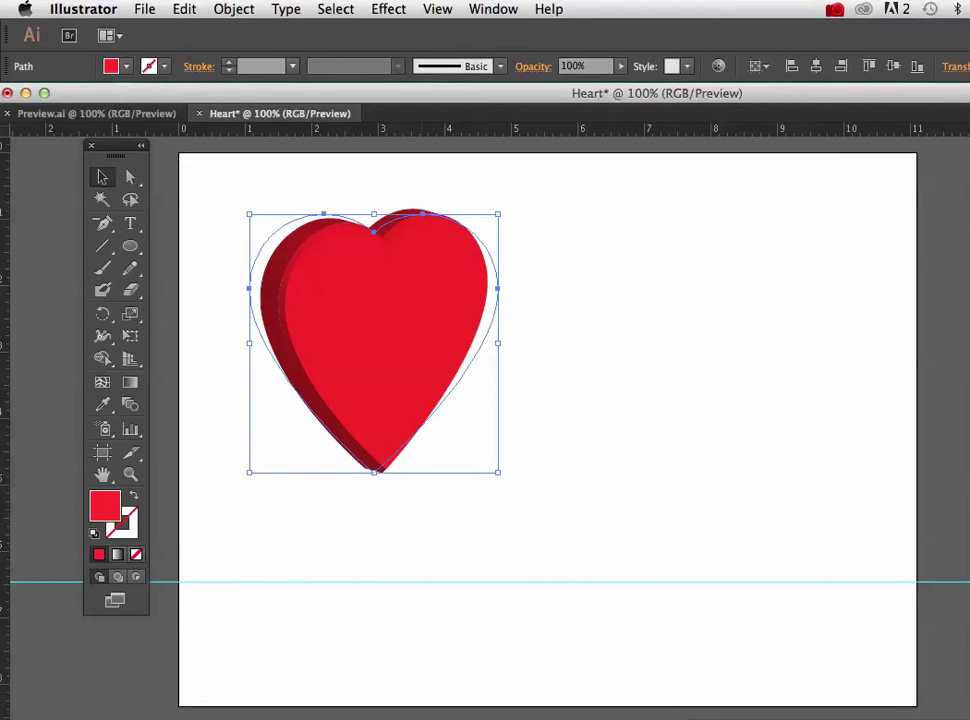
# Start a Drop Shadow effect from the Illustrator Stylize effects on the 3D heart with the preview turned on.
pyautogui.click(388, 9)
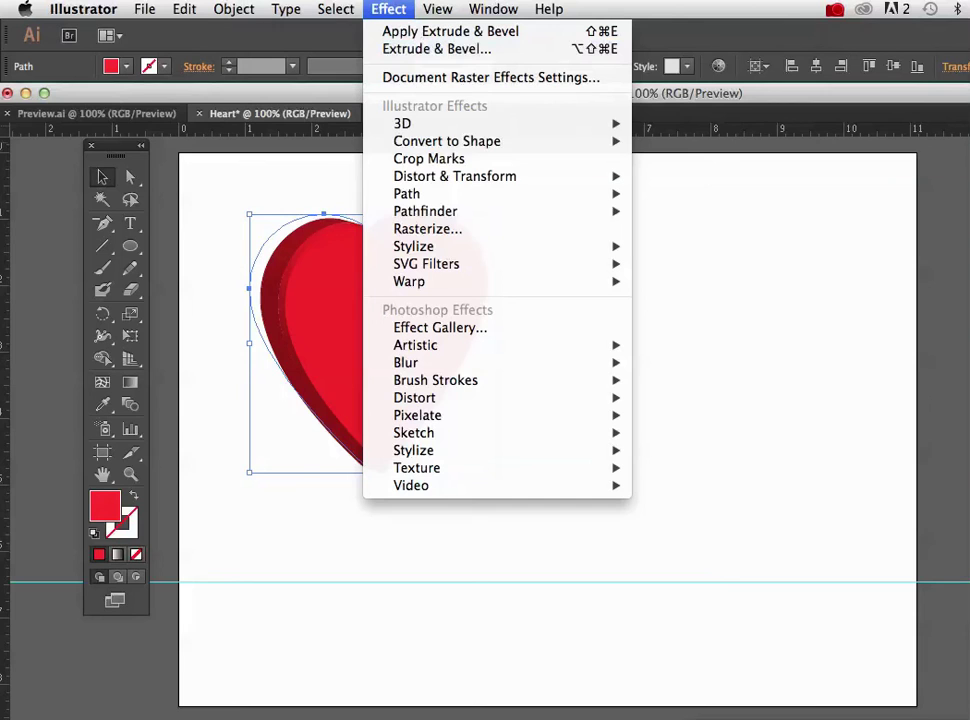
pyautogui.moveTo(413, 246)
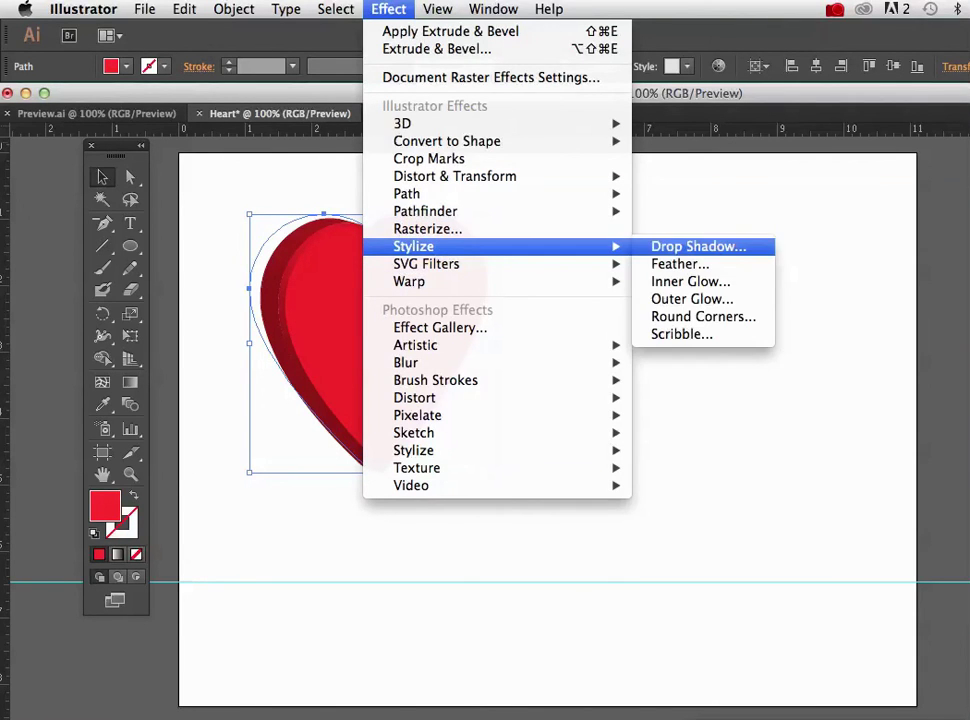
pyautogui.click(698, 246)
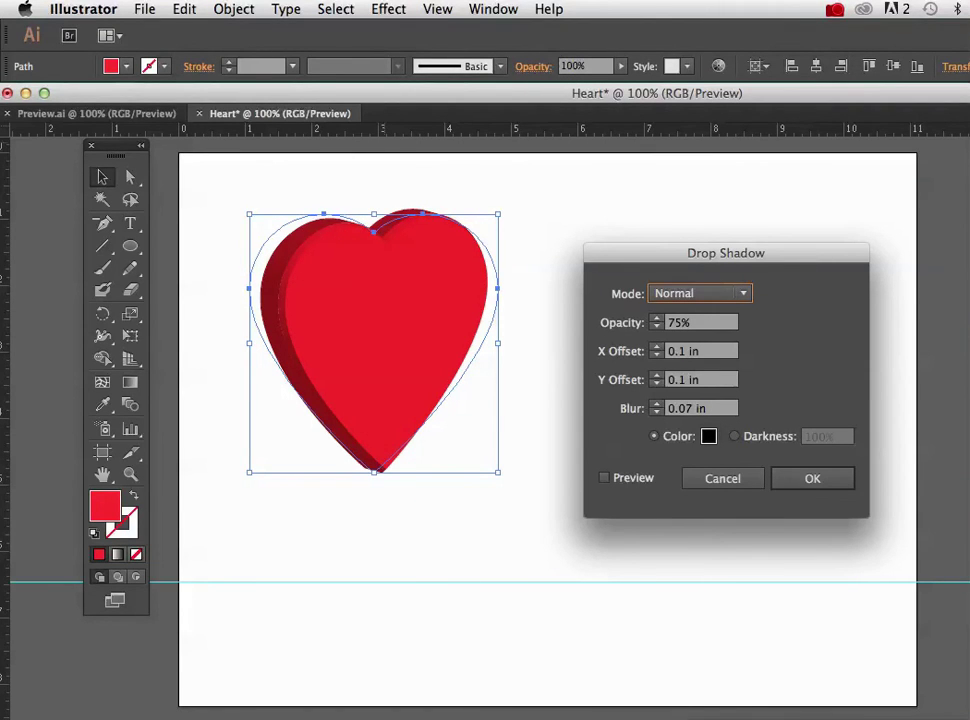
pyautogui.click(604, 478)
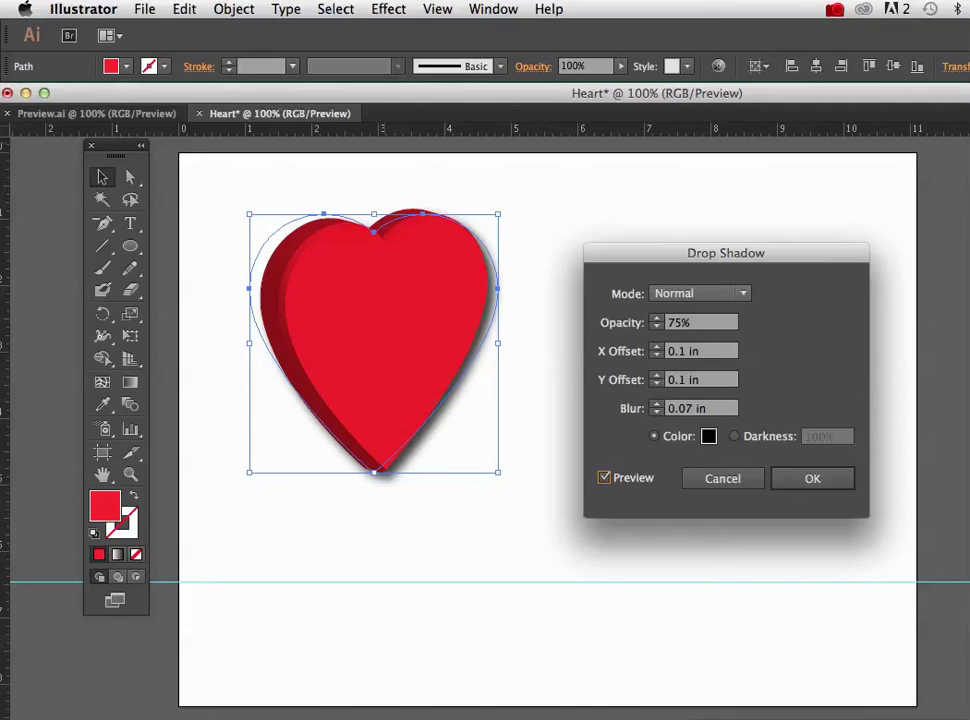
# Try the Screen blending mode for the drop shadow, and set the mode back to Normal.
pyautogui.click(702, 294)
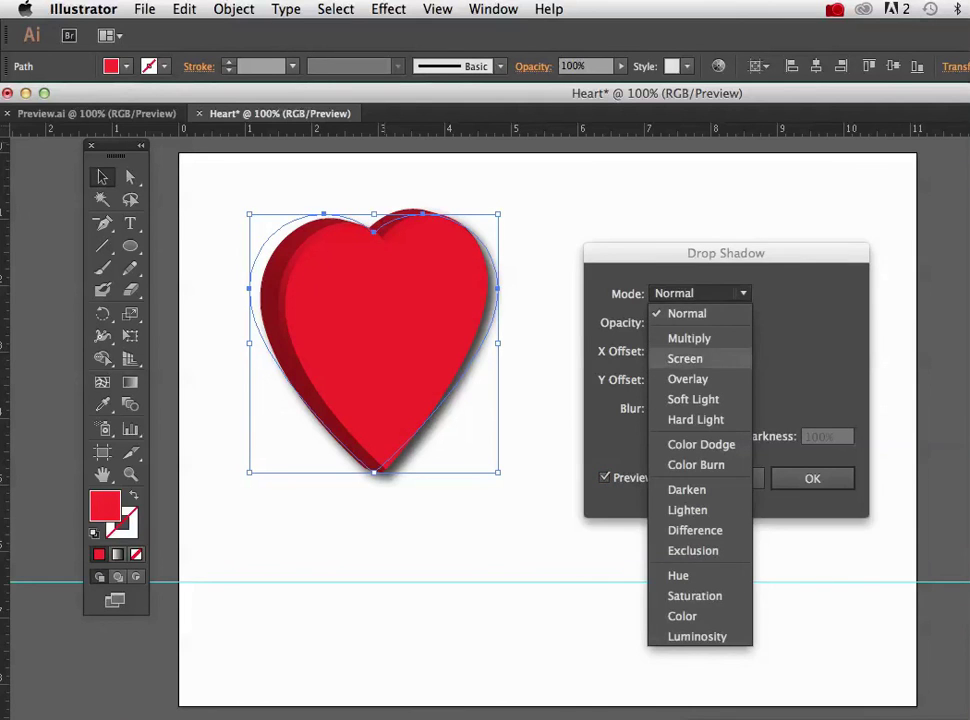
pyautogui.click(688, 359)
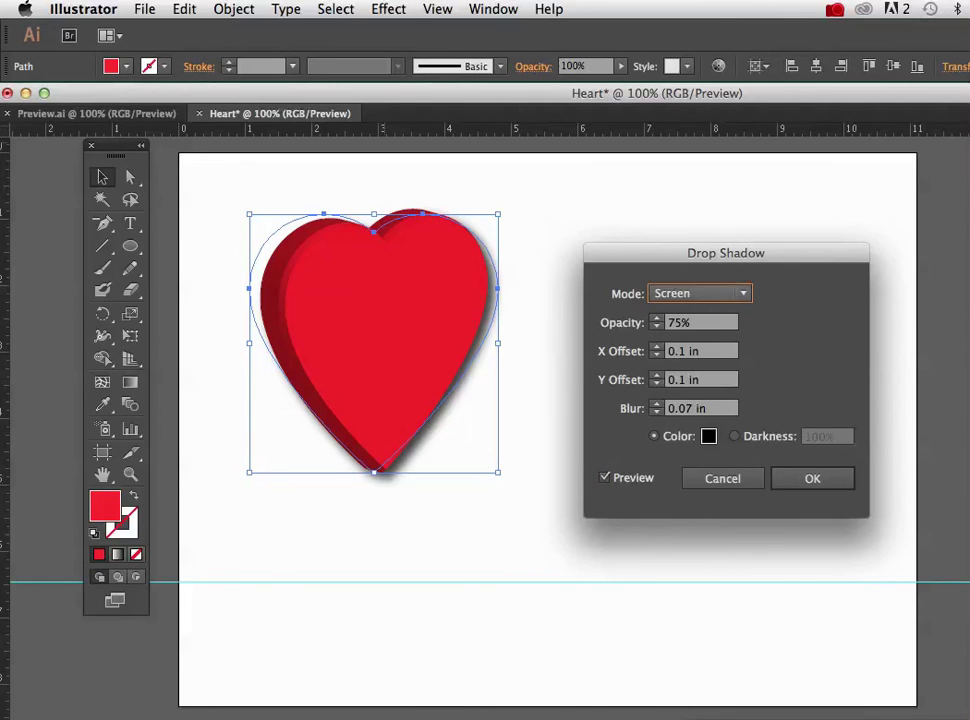
pyautogui.click(702, 293)
pyautogui.click(688, 314)
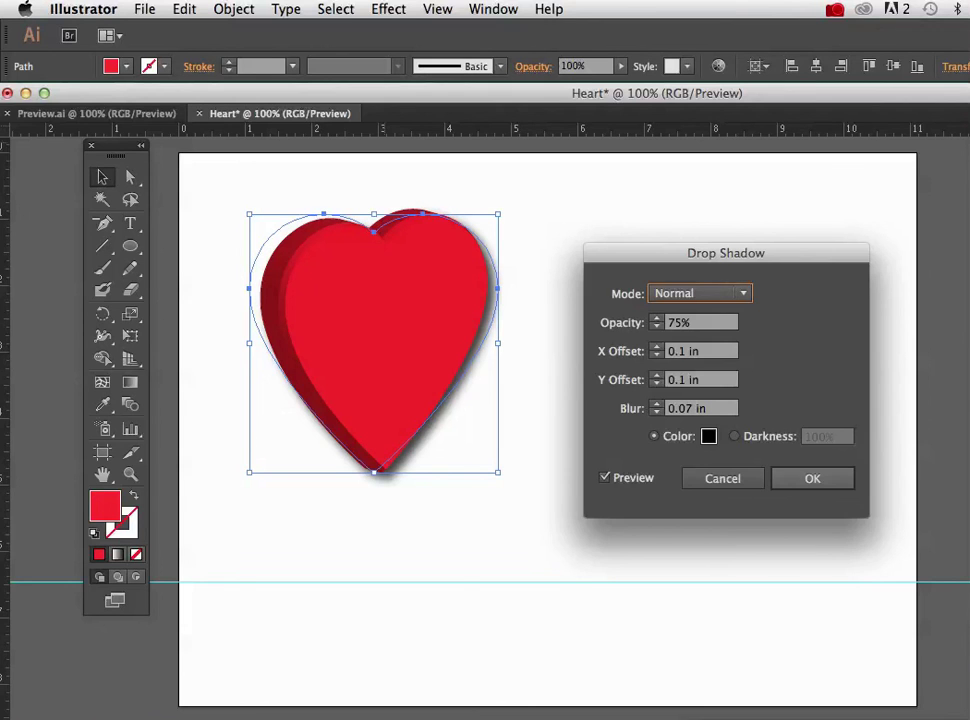
# Apply the drop shadow with Normal mode, 75% opacity, 0.1 in offsets and 0.07 in blur, and deselect the heart.
pyautogui.press('Return')
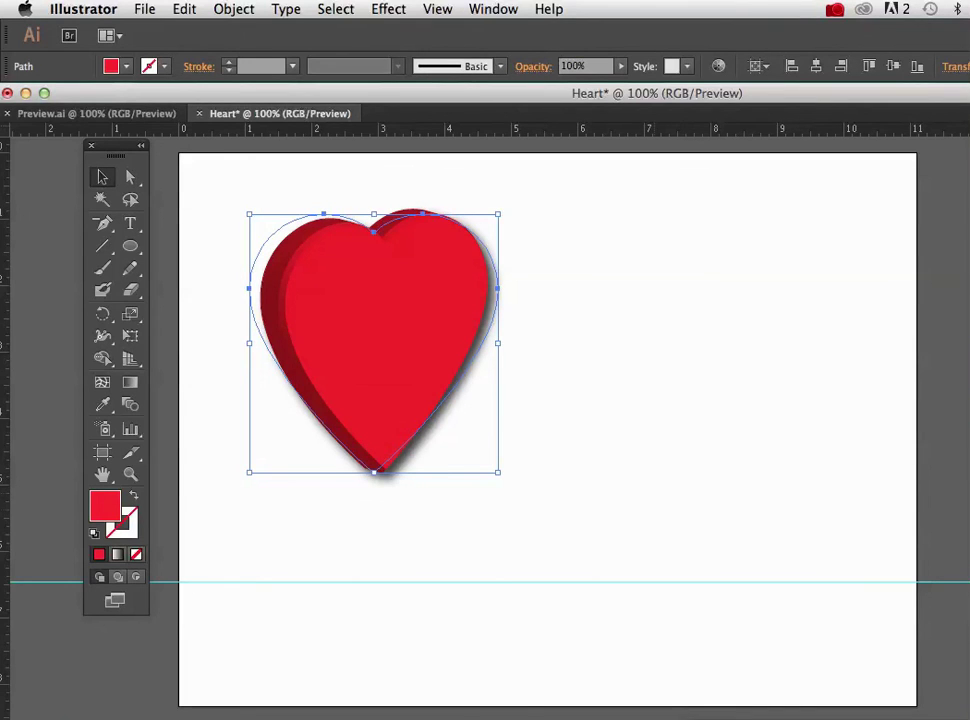
pyautogui.press('super+shift+a')
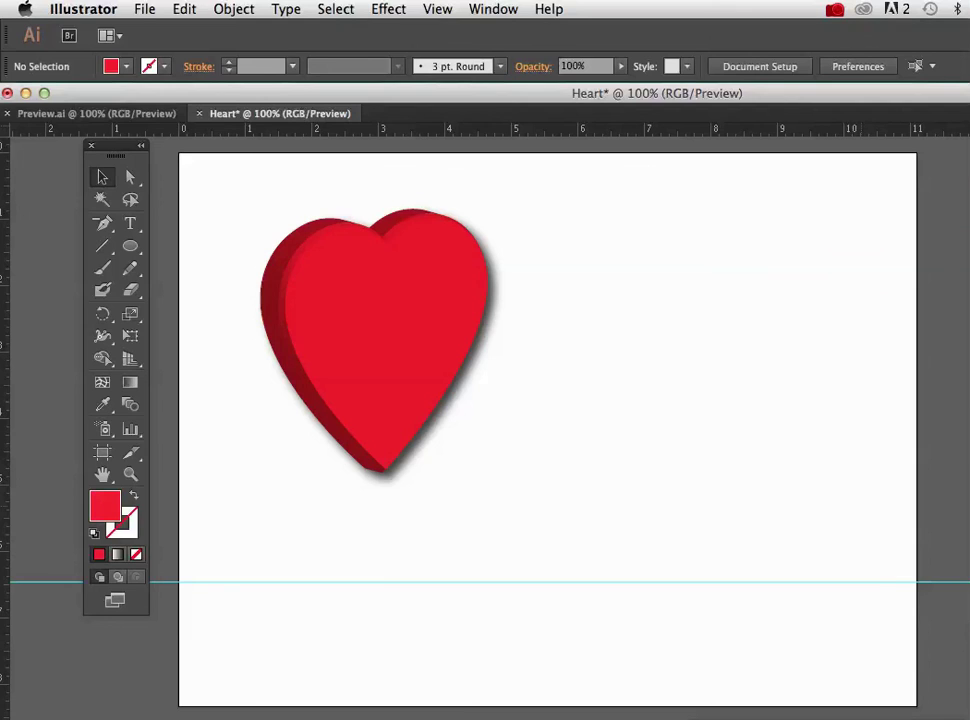